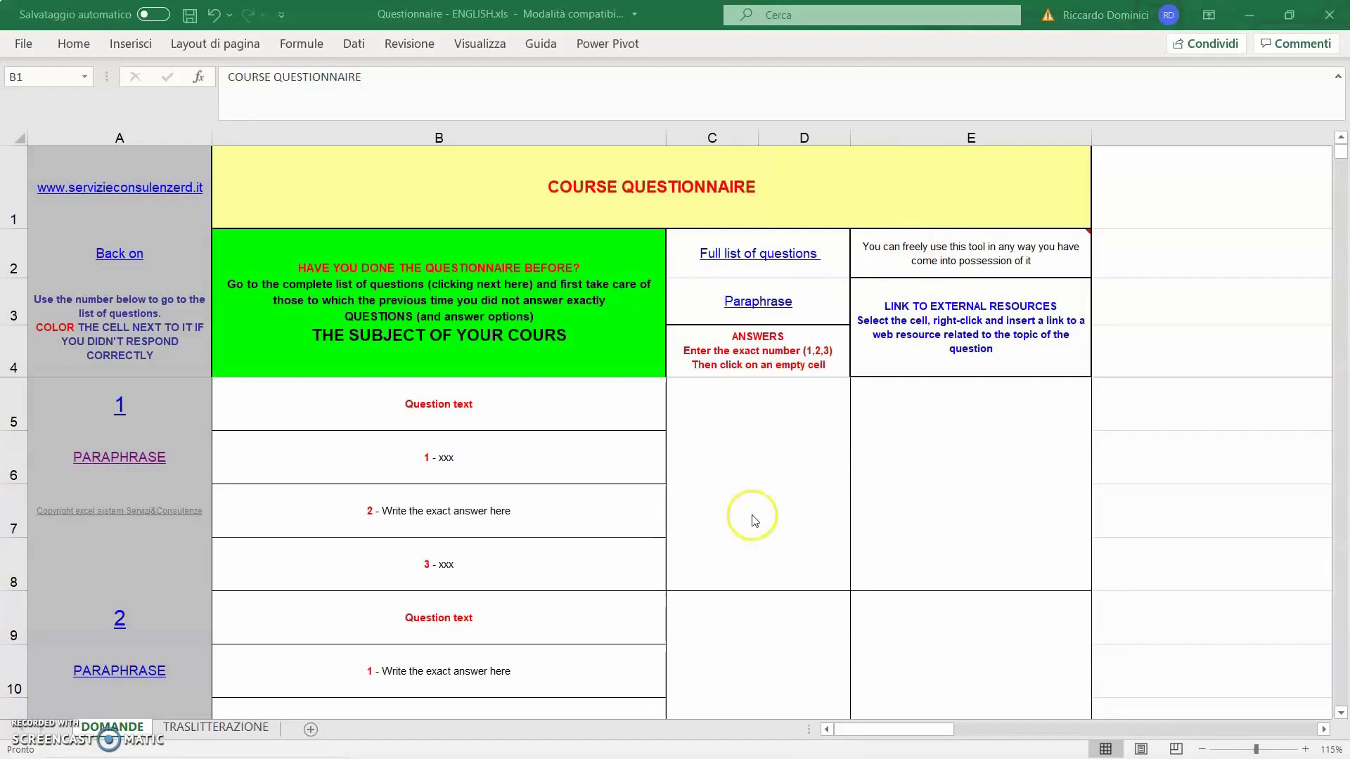
View the Italian version of the workbook, Questionario - ITALIANO.xls, and return to Questionnaire - ENGLISH.xls
mouse_move(960, 742)
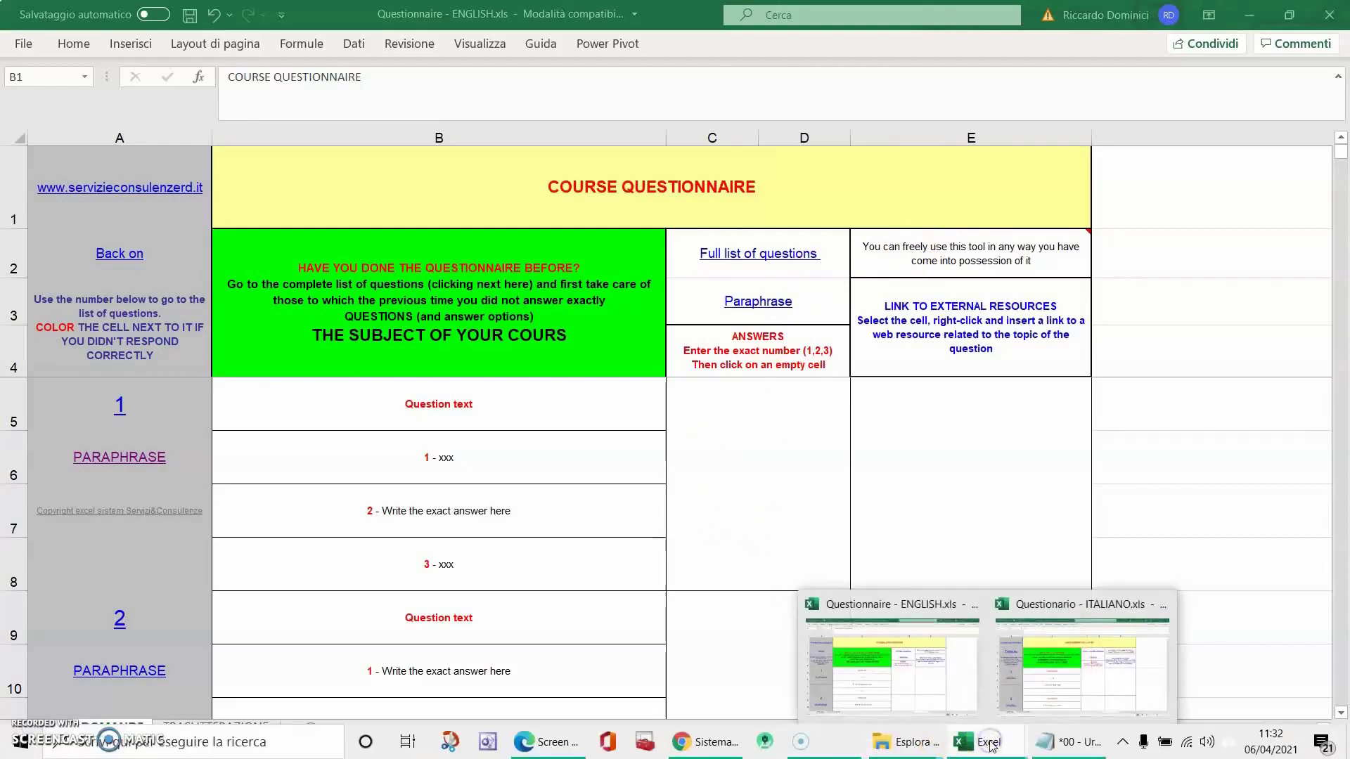
click(1098, 658)
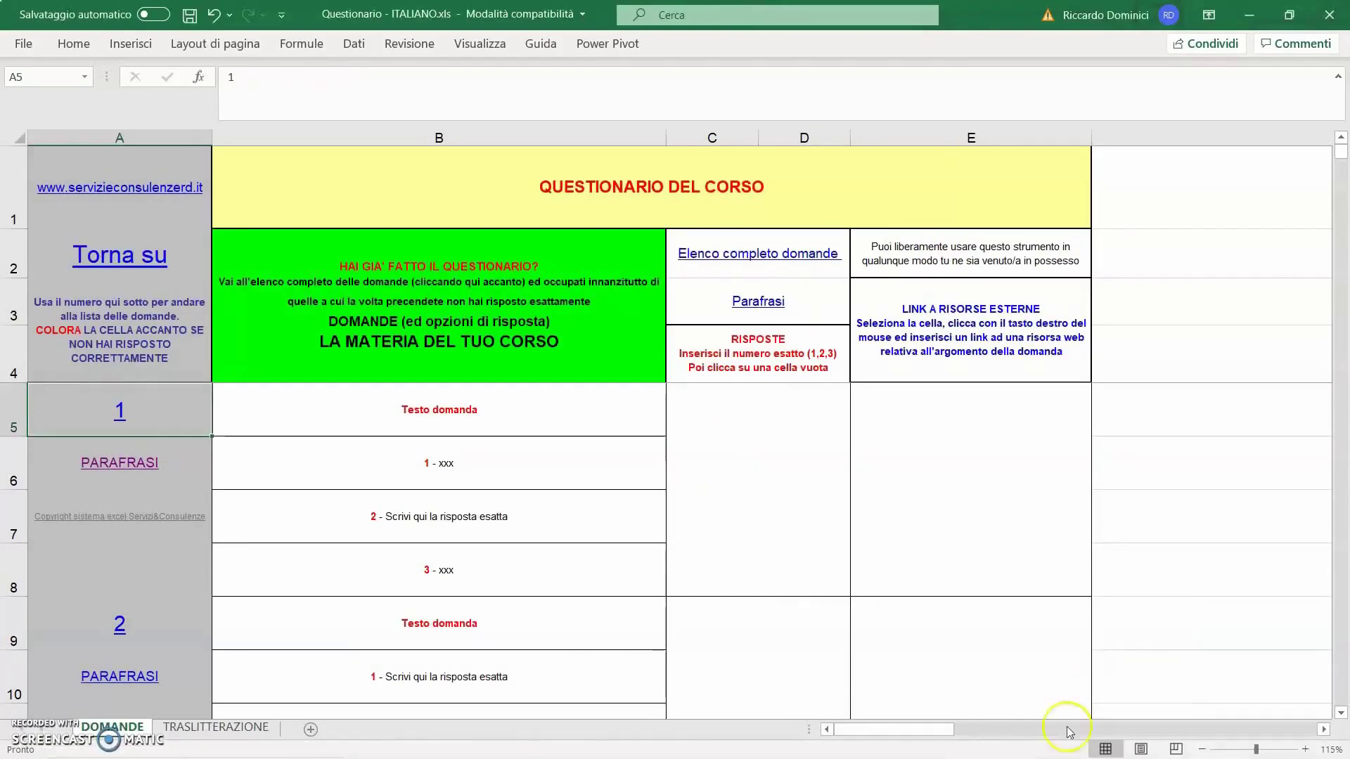
mouse_move(1004, 746)
click(914, 657)
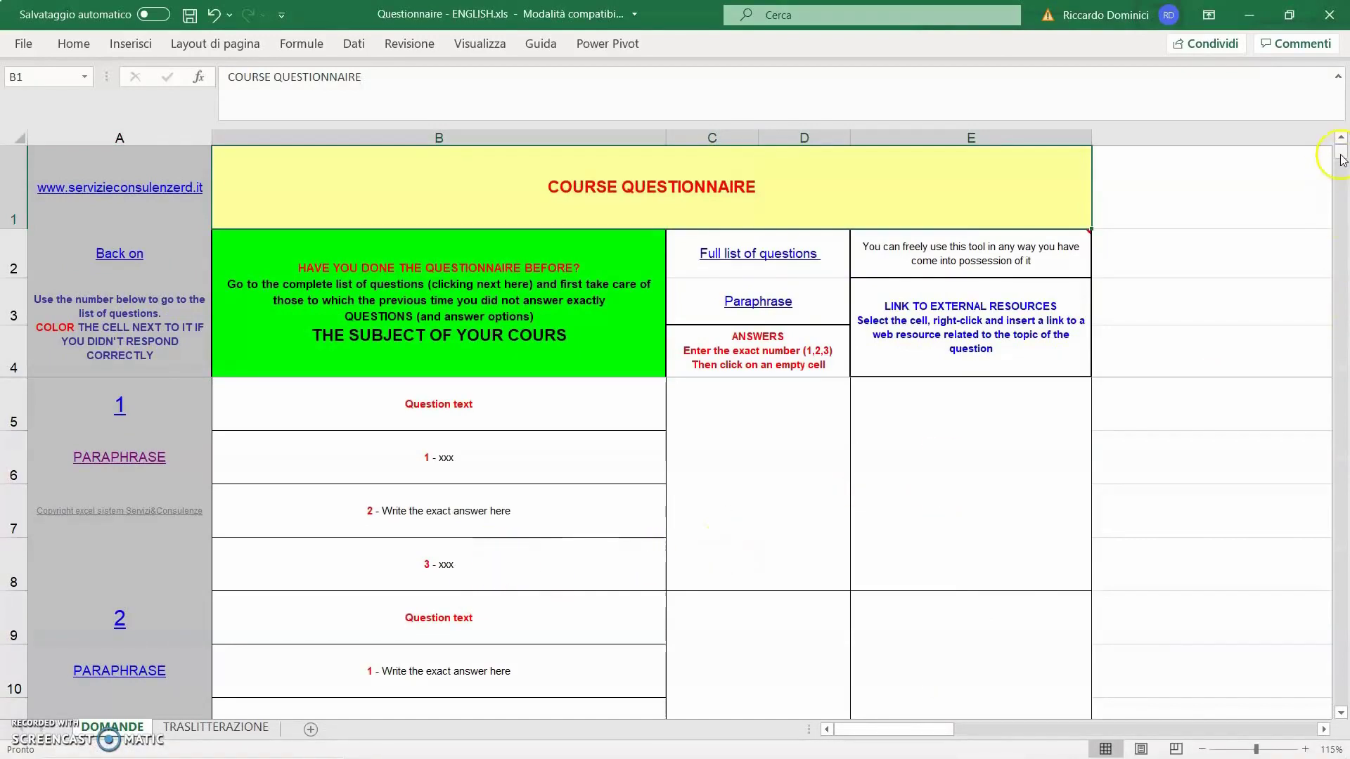
View the end of the question list at question 100 and return to question 1 with the Back on link
drag(1341, 154, 1337, 539)
scroll(773, 545, up, 1)
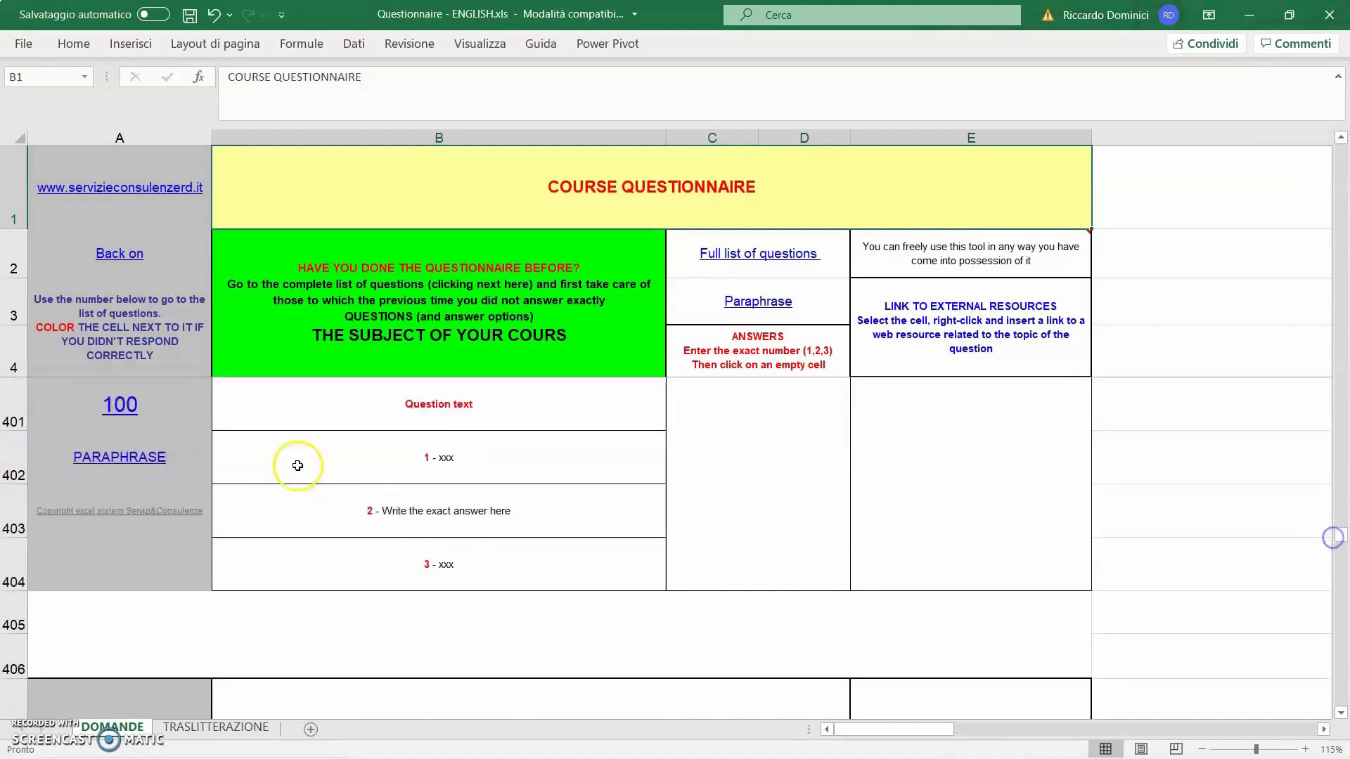
click(128, 254)
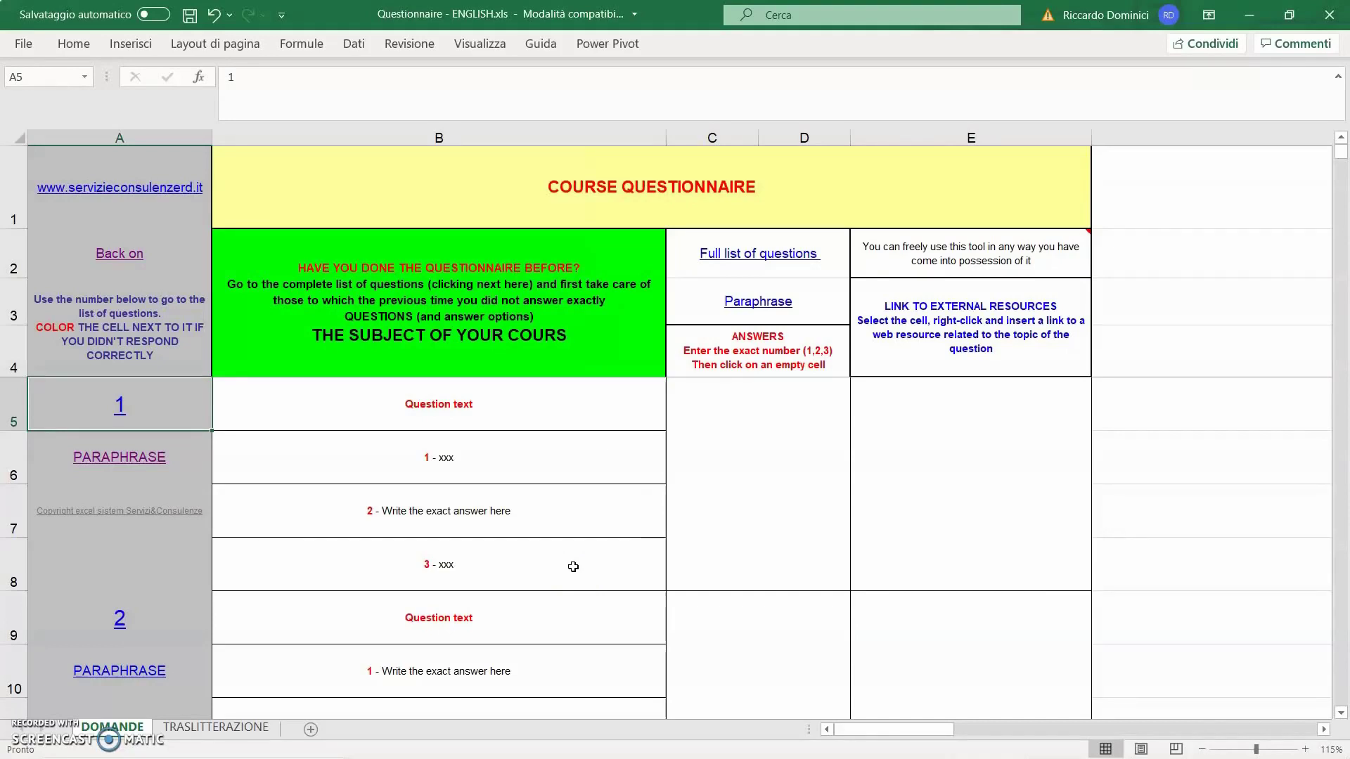
Go through question 1's three answer options and enter 2 as the answer in cell C5
click(513, 467)
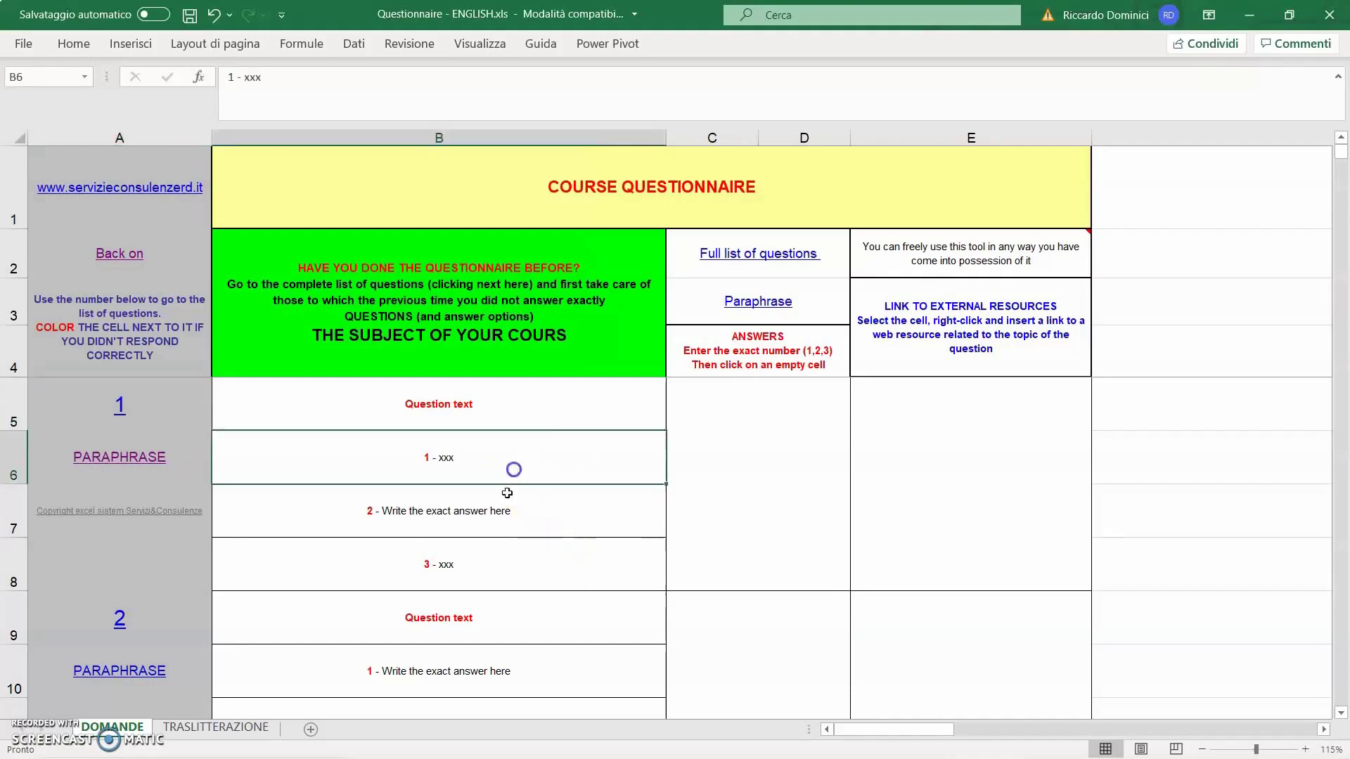
click(461, 515)
click(488, 573)
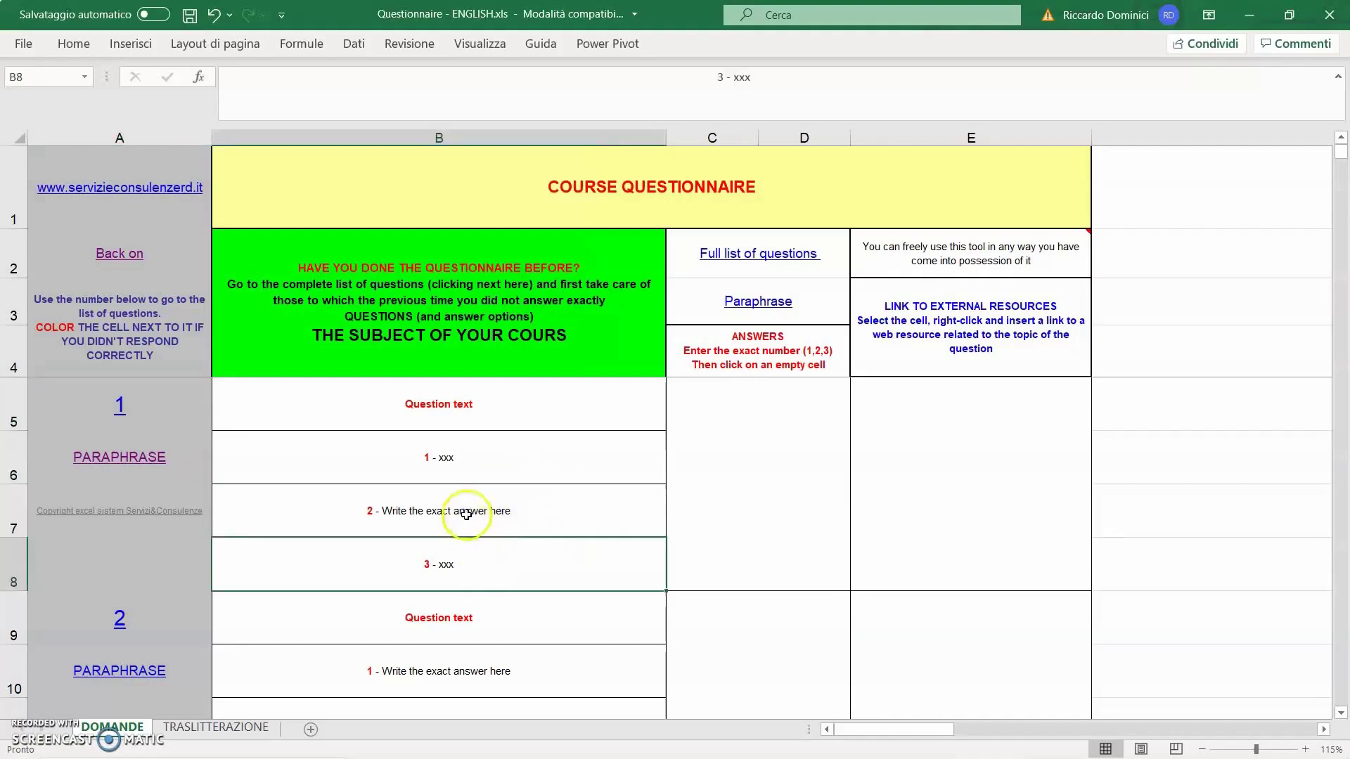
click(466, 514)
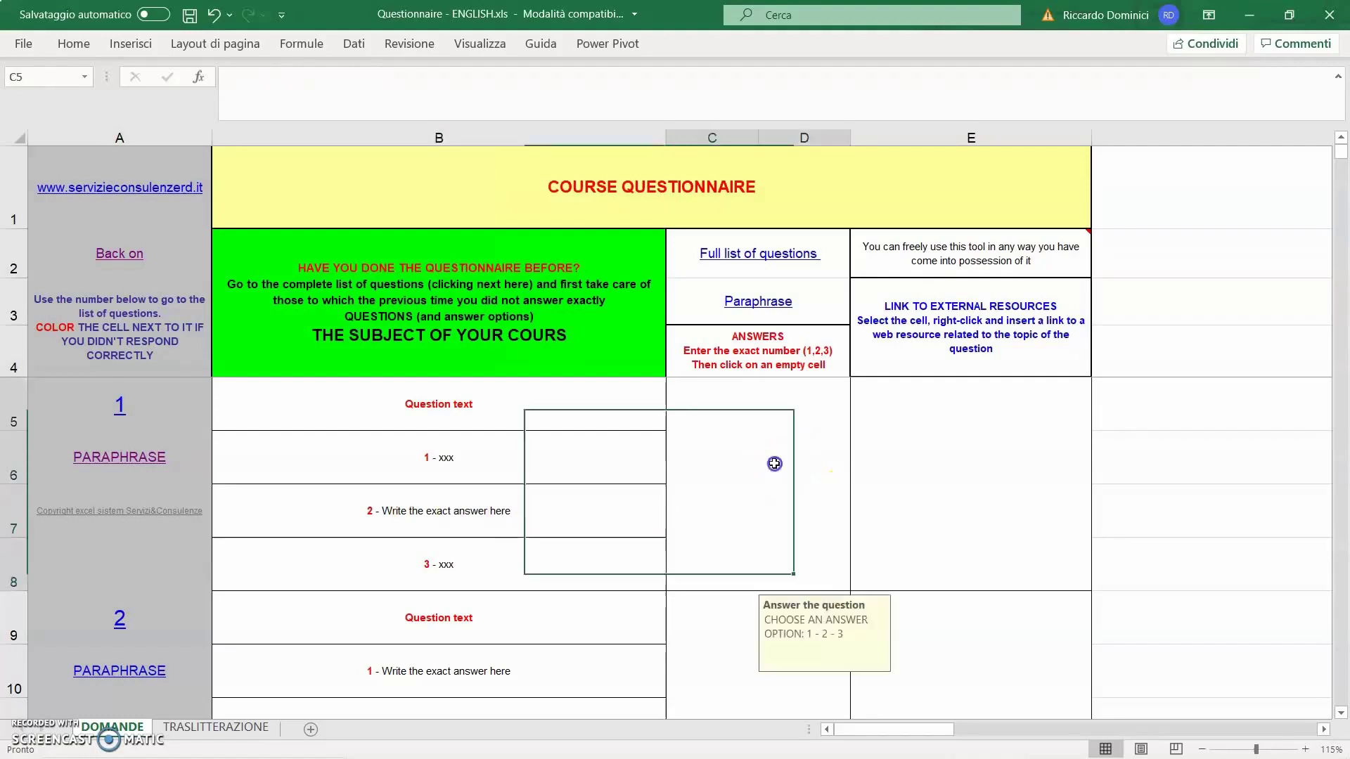
click(777, 463)
text(2)
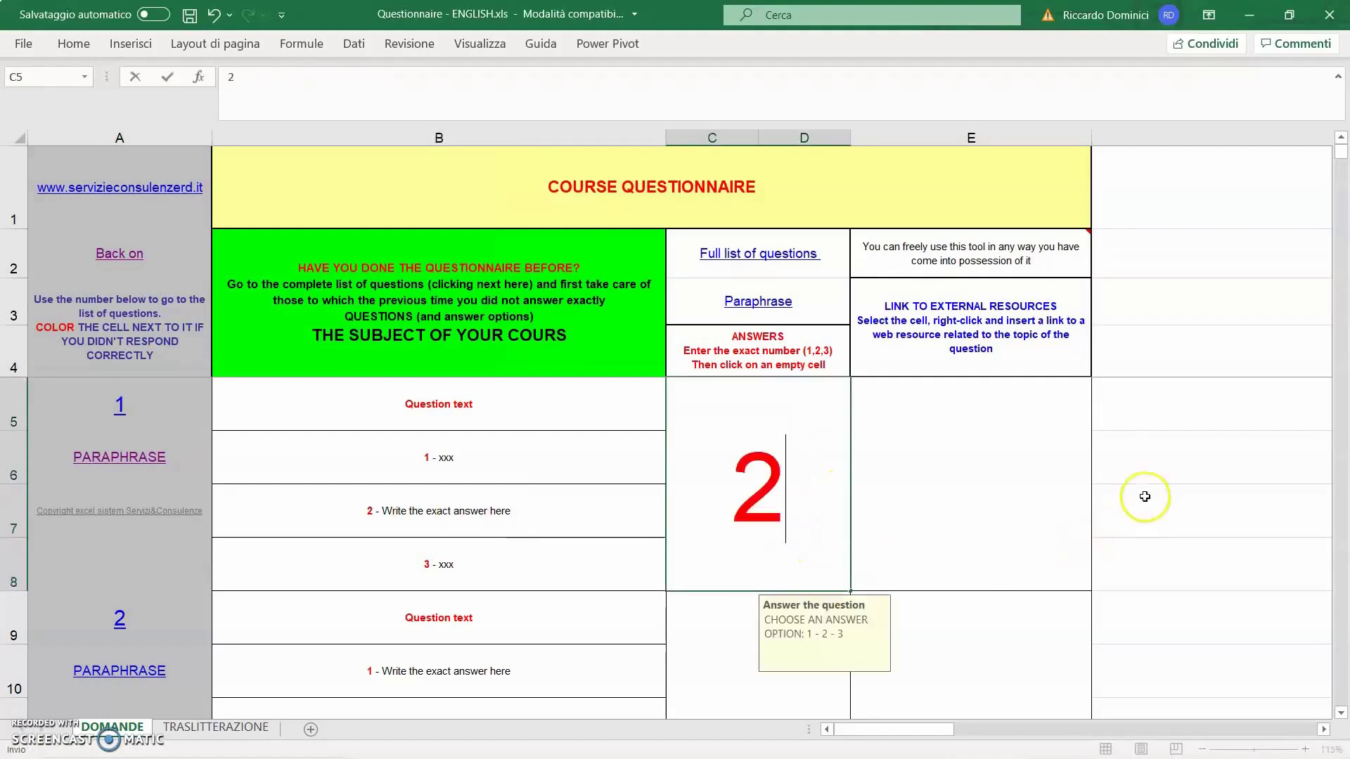
click(1181, 456)
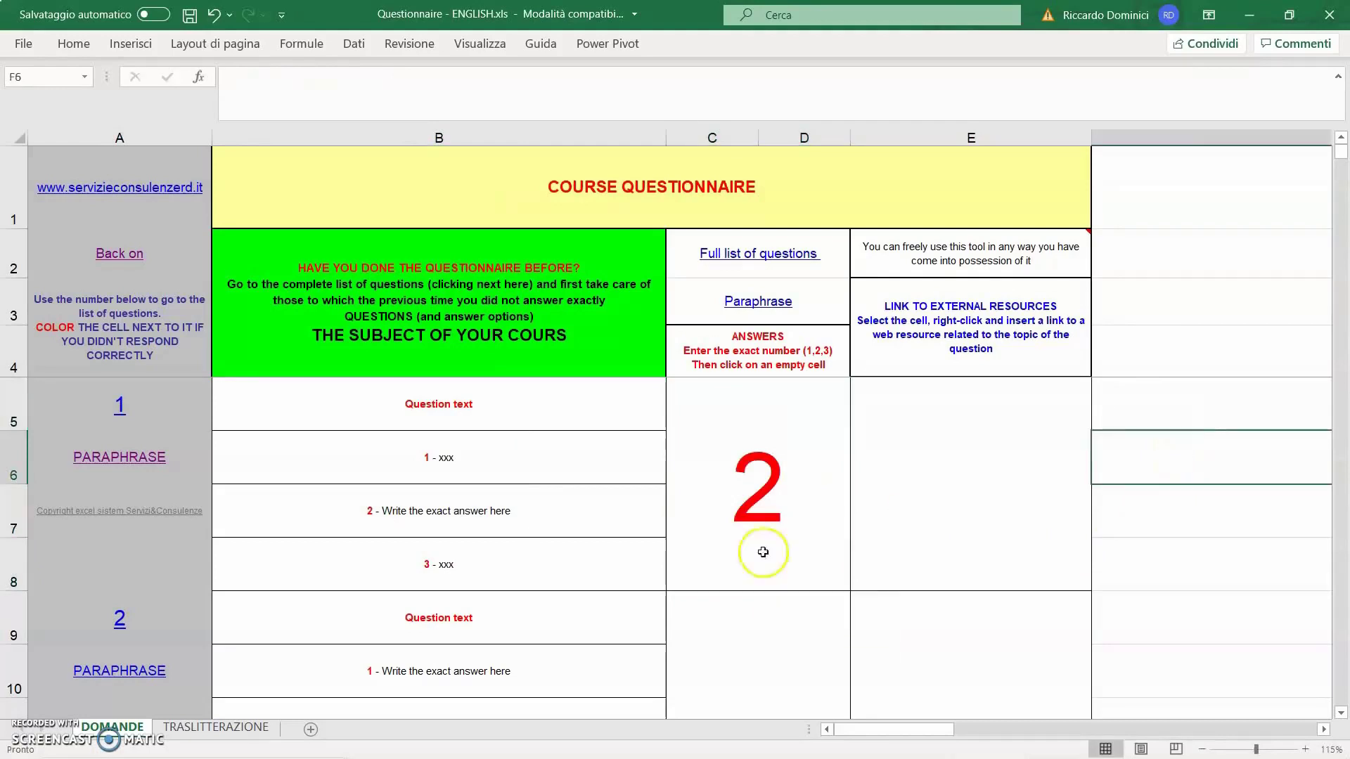
Try the incorrect answers 1 and 3 in question 1's answer cell, dismissing the alert after each
click(731, 495)
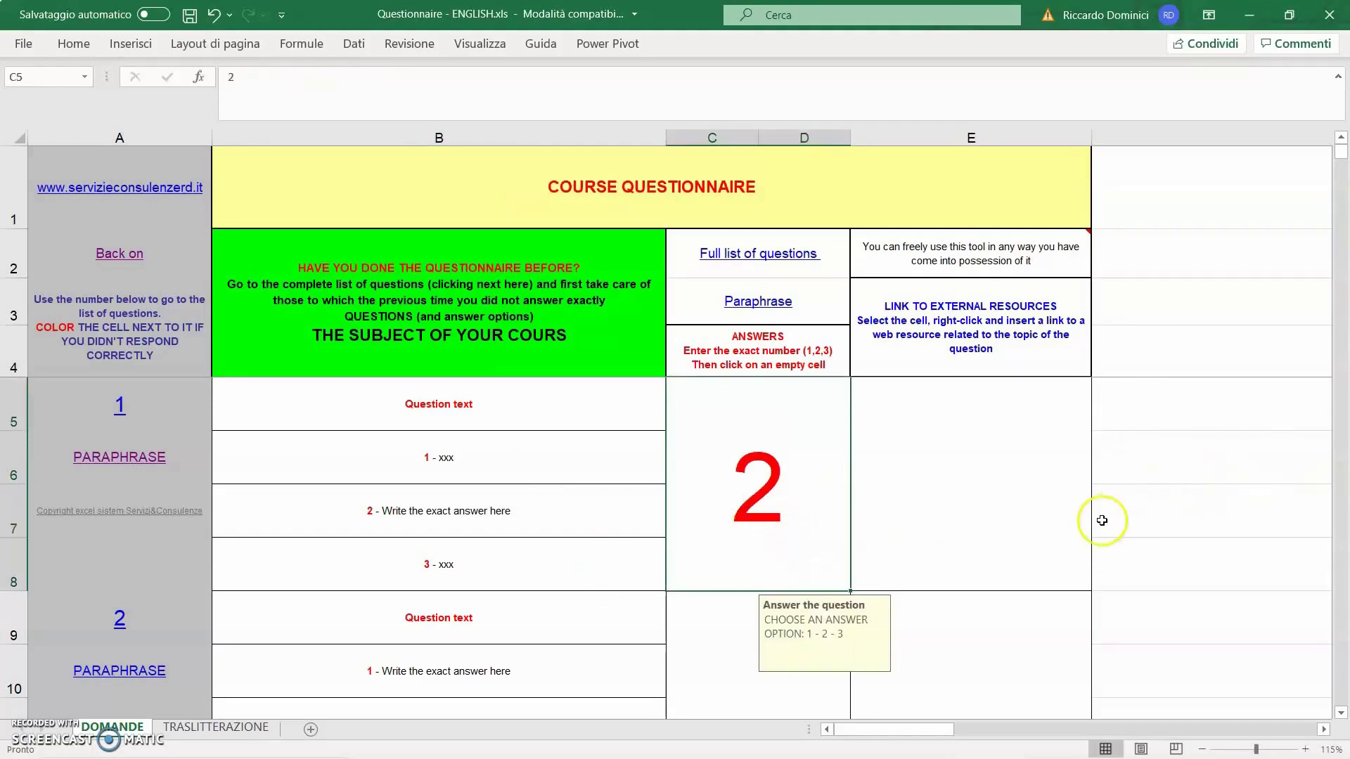
text(1)
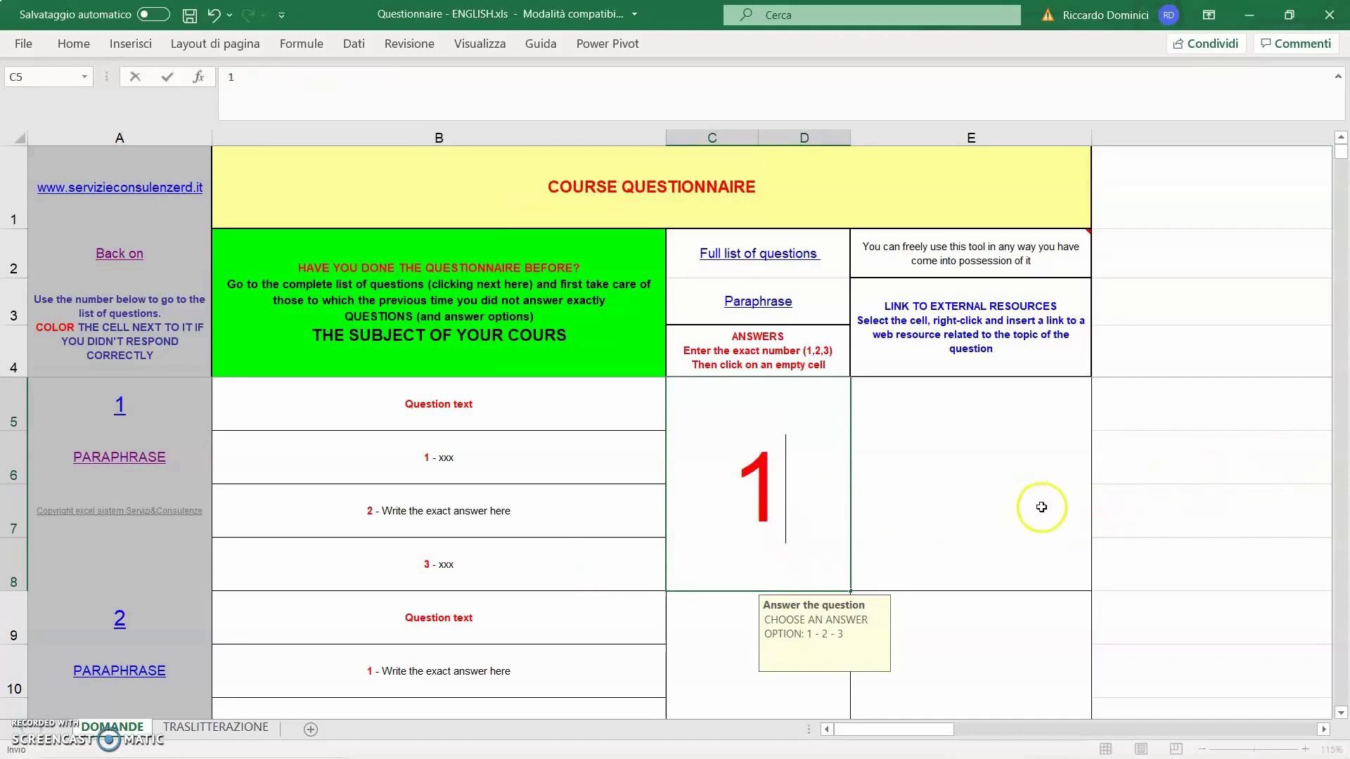
click(1172, 454)
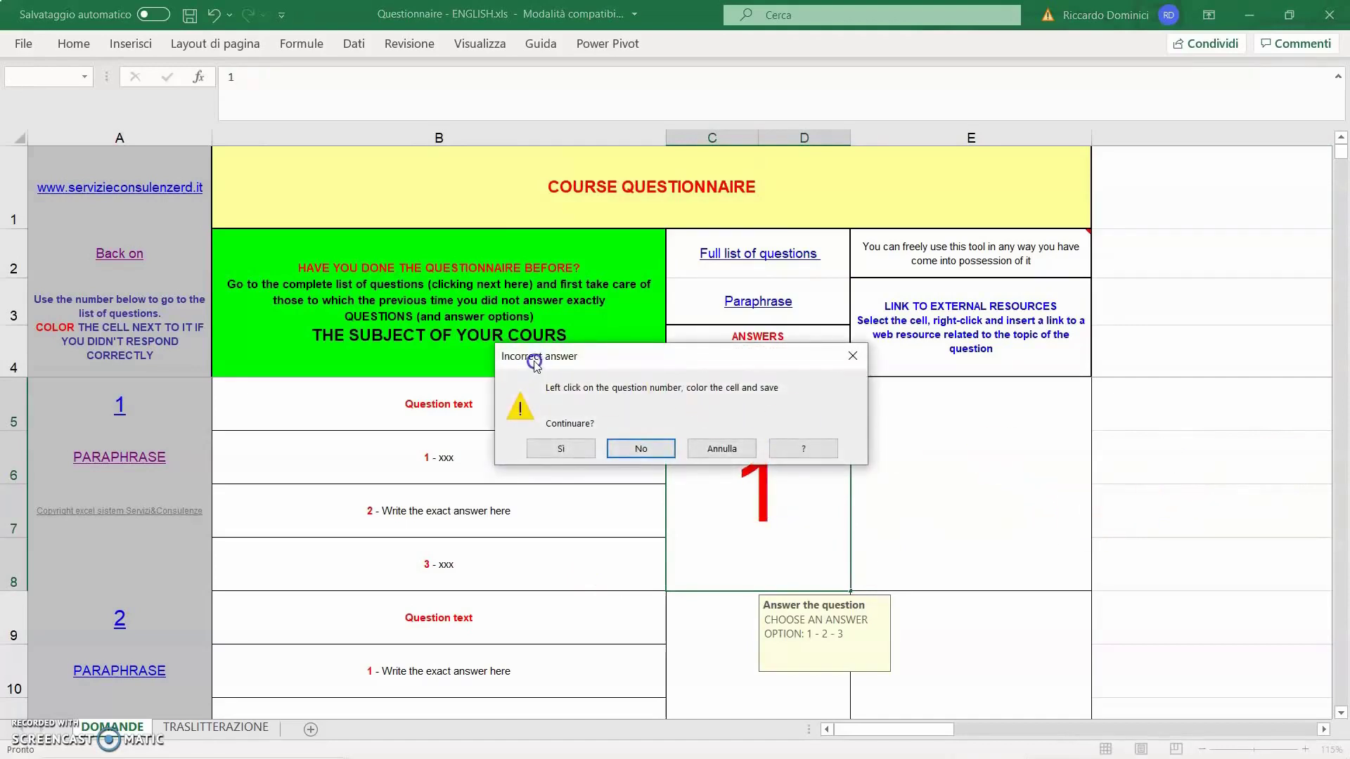
click(852, 359)
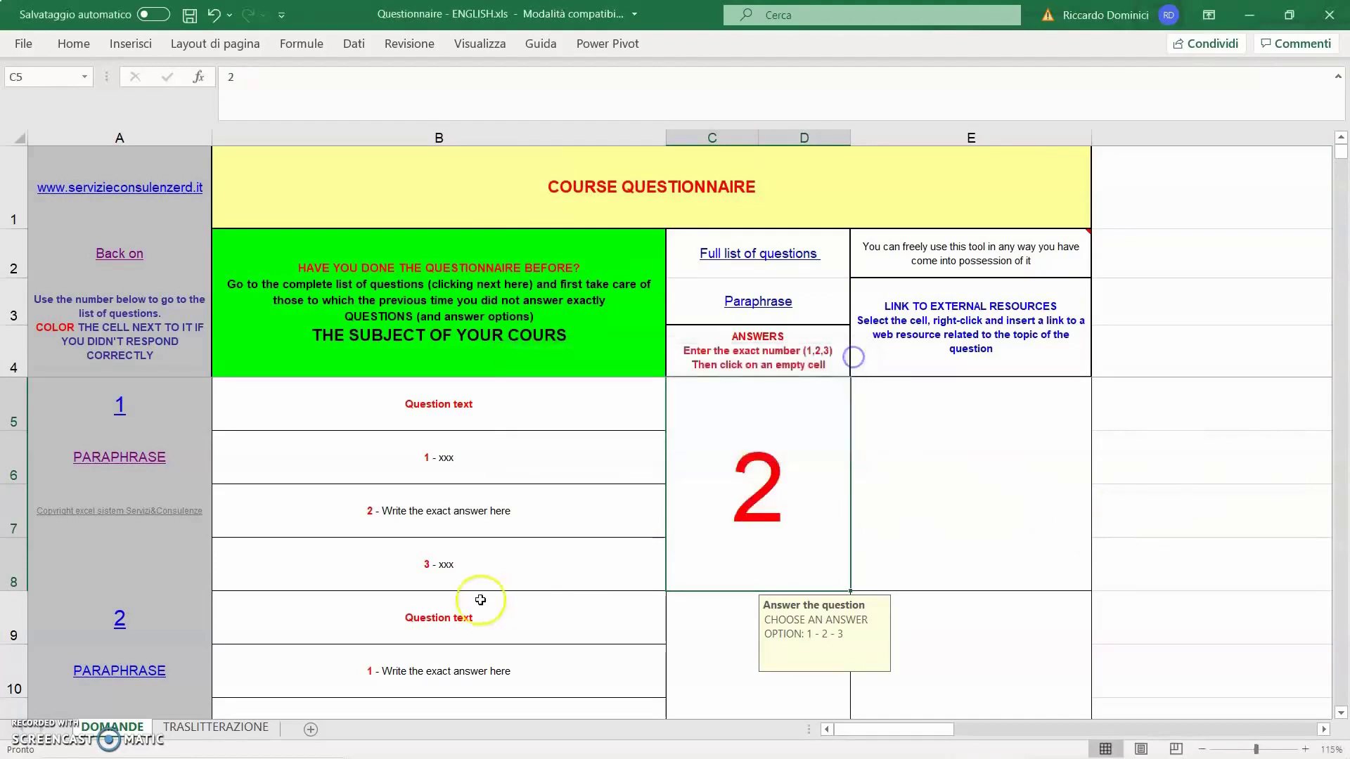
text(3)
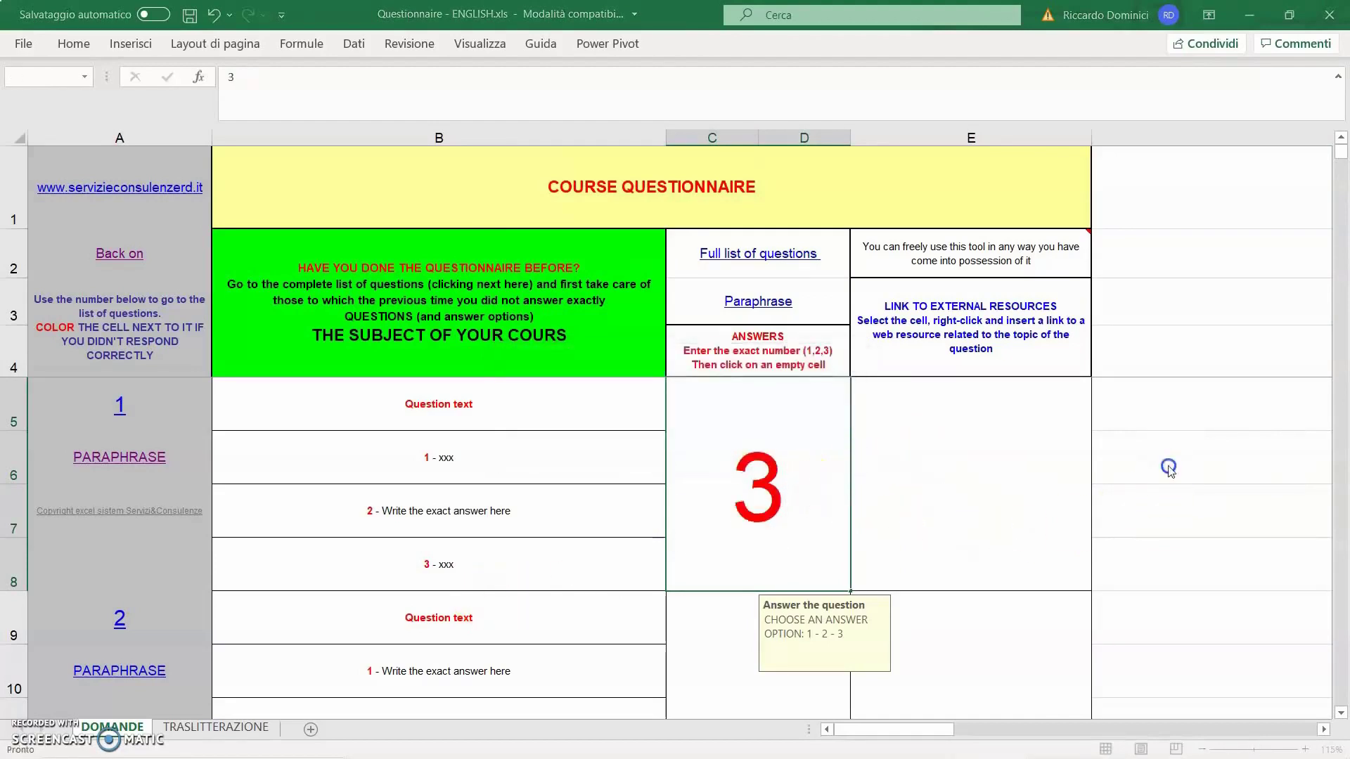
click(1169, 467)
click(853, 356)
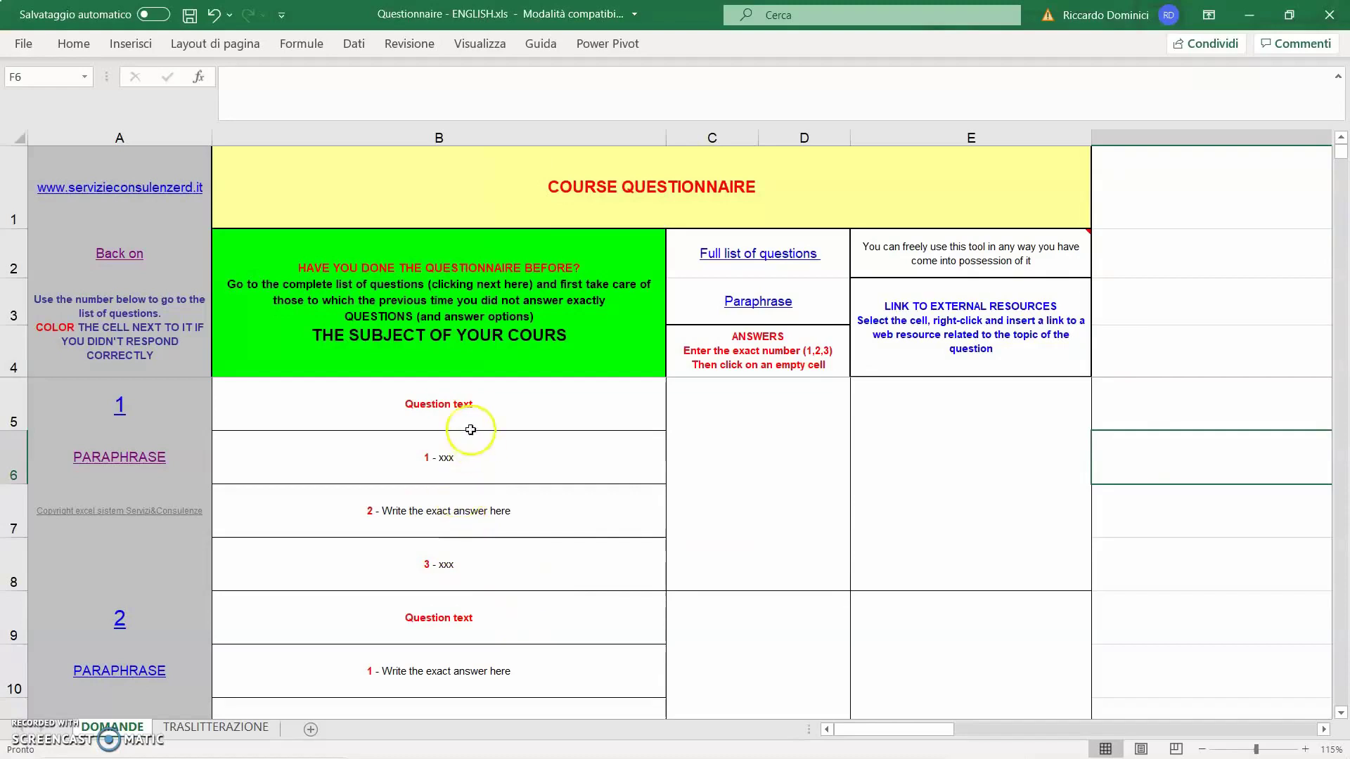
Replace the placeholder text of question 1 in B5 with "What is the form of government?"
double_click(461, 402)
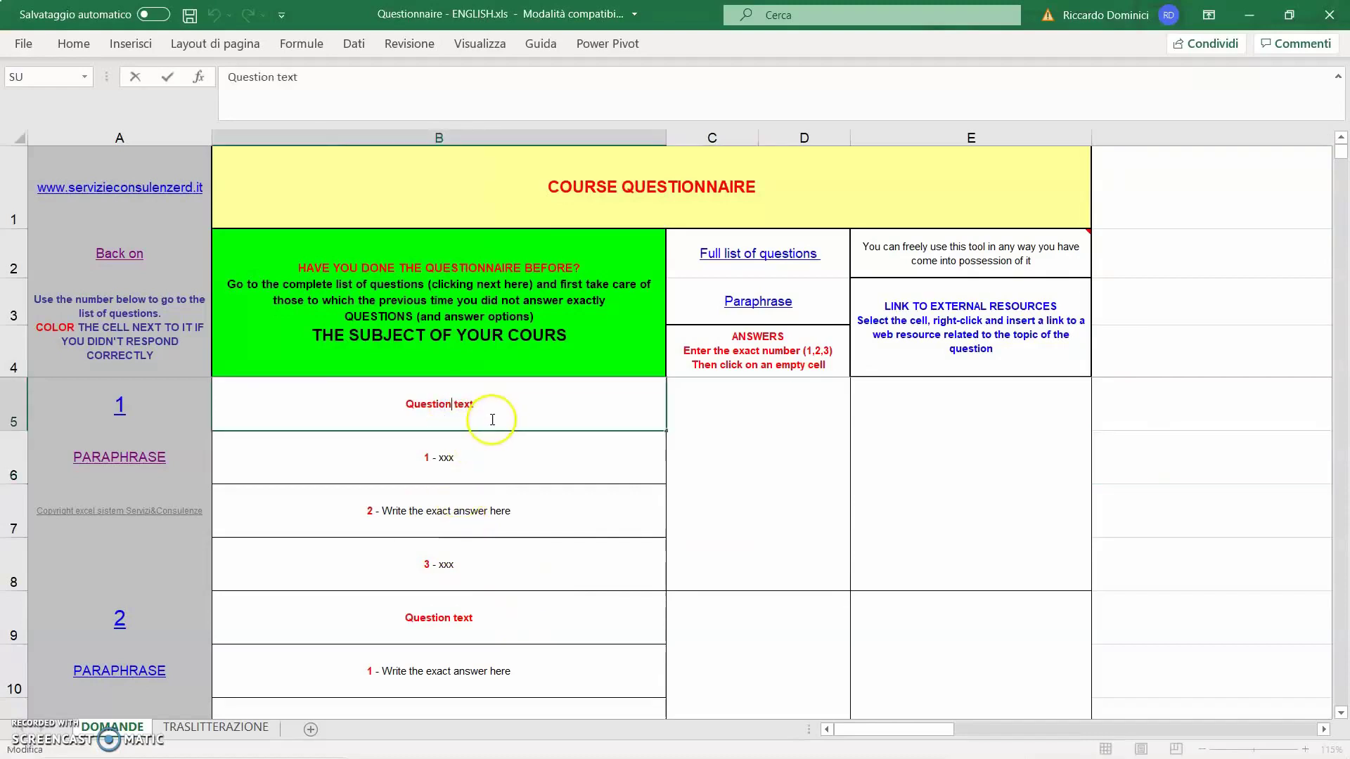
drag(485, 404, 381, 402)
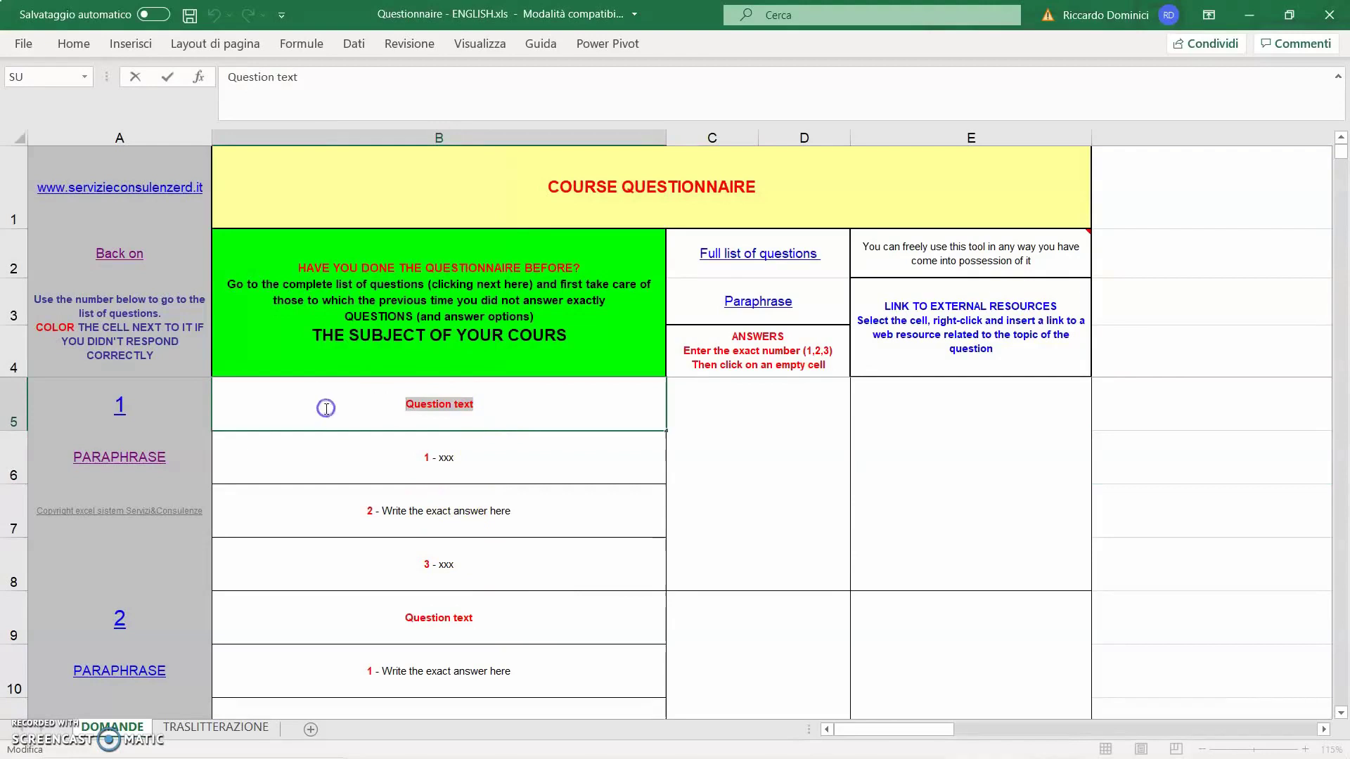
text(W)
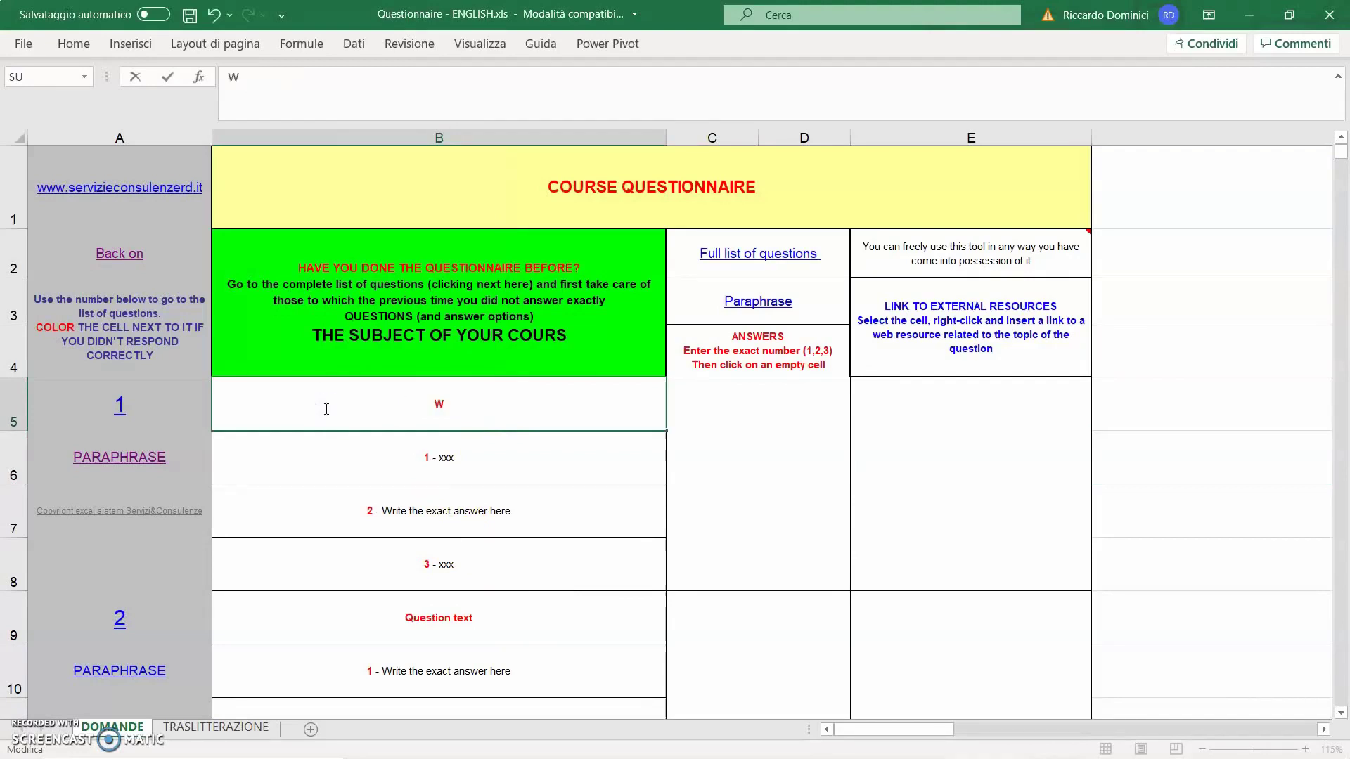
text(hat is the form )
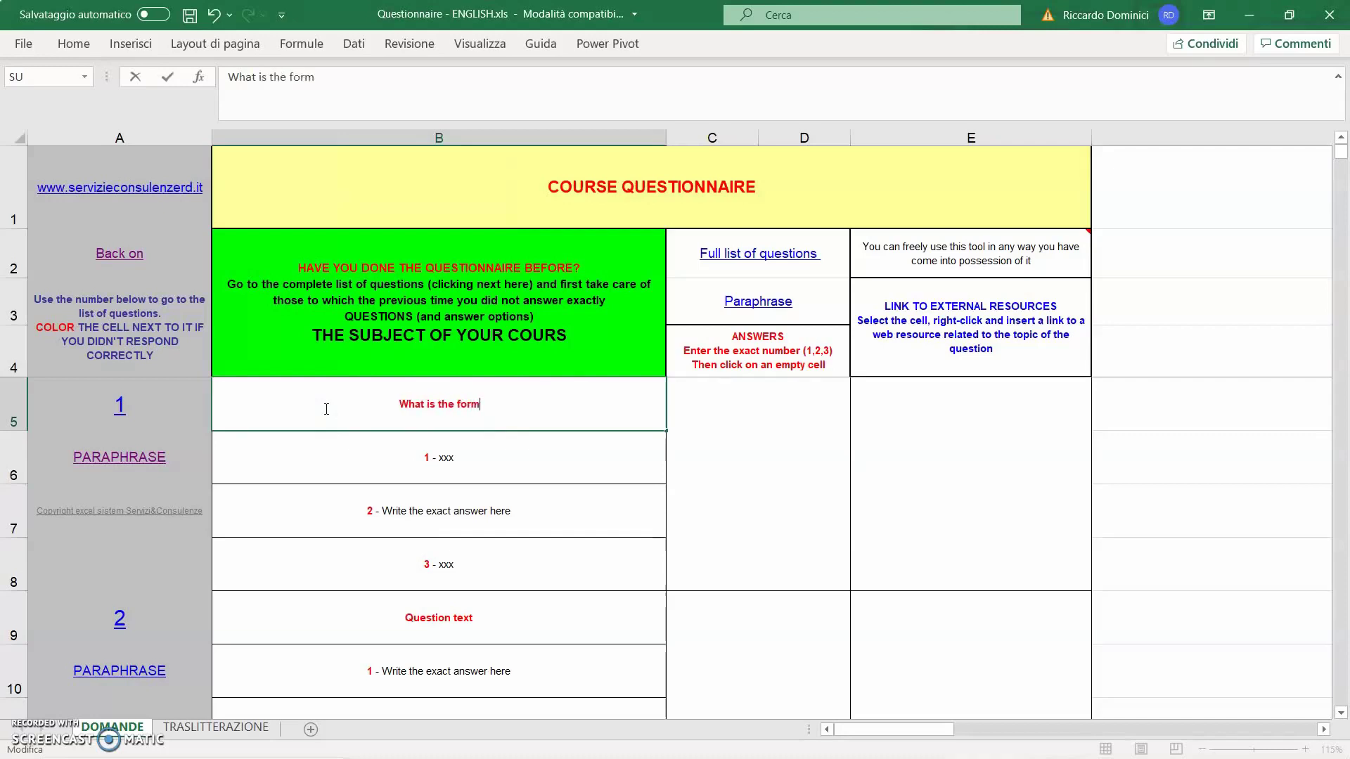
text(of gover)
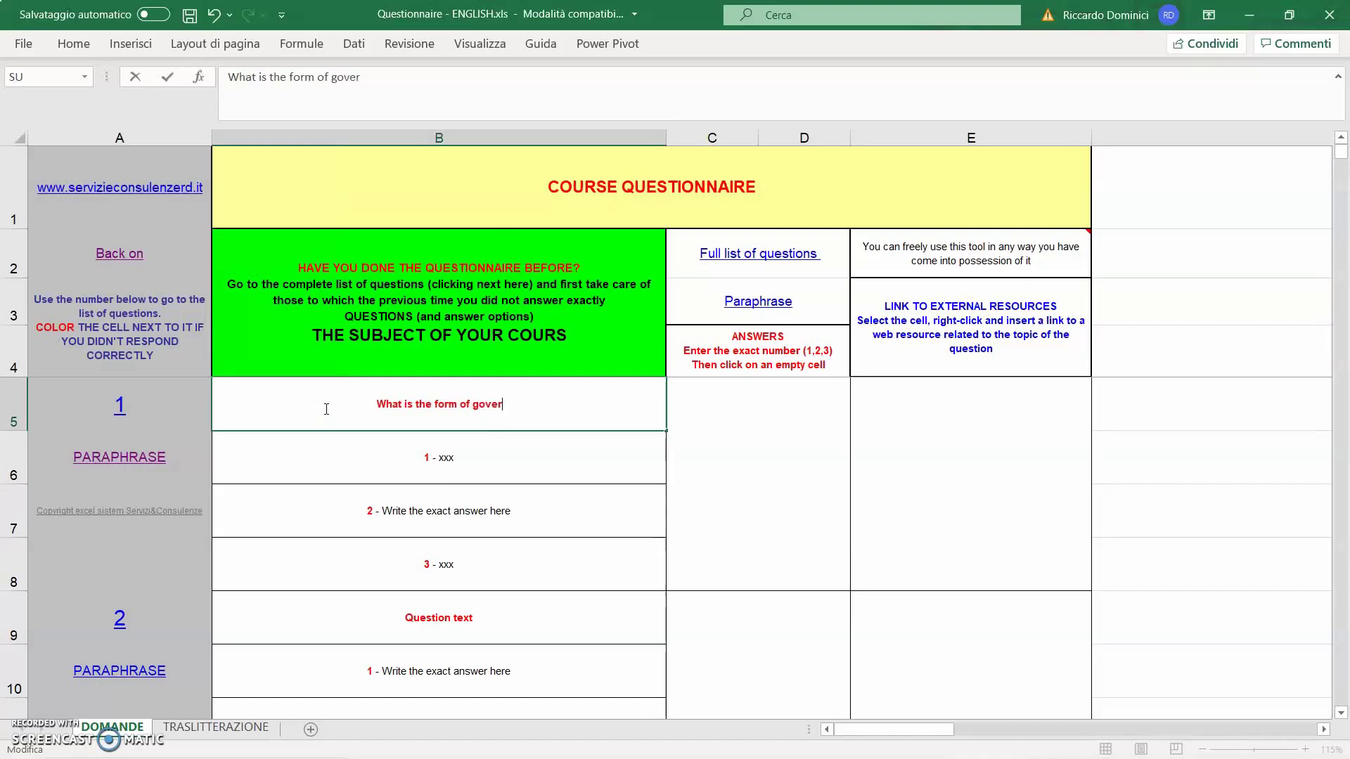
text(nment)
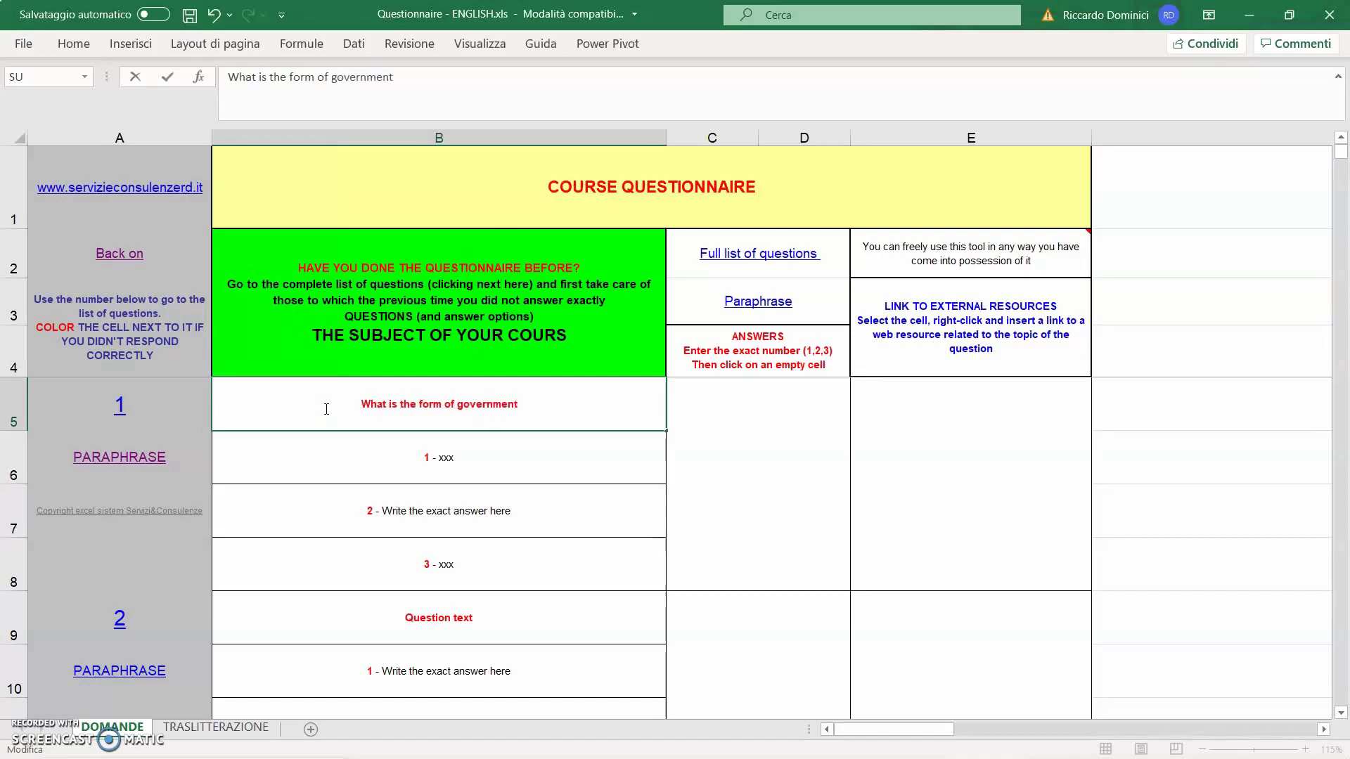
text(?)
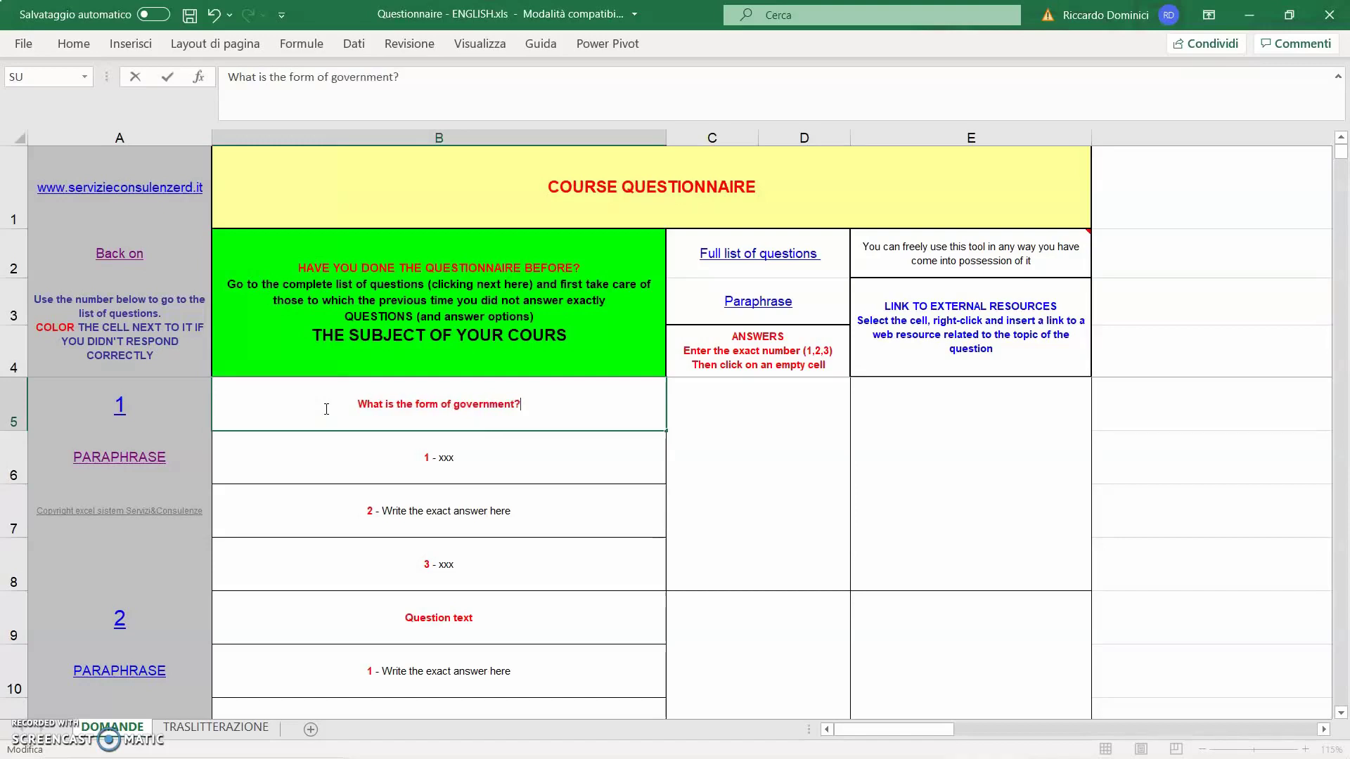
Replace option 2's placeholder for question 1 with the definition beginning "It is the way in which the power of political direction is distributed"
click(440, 517)
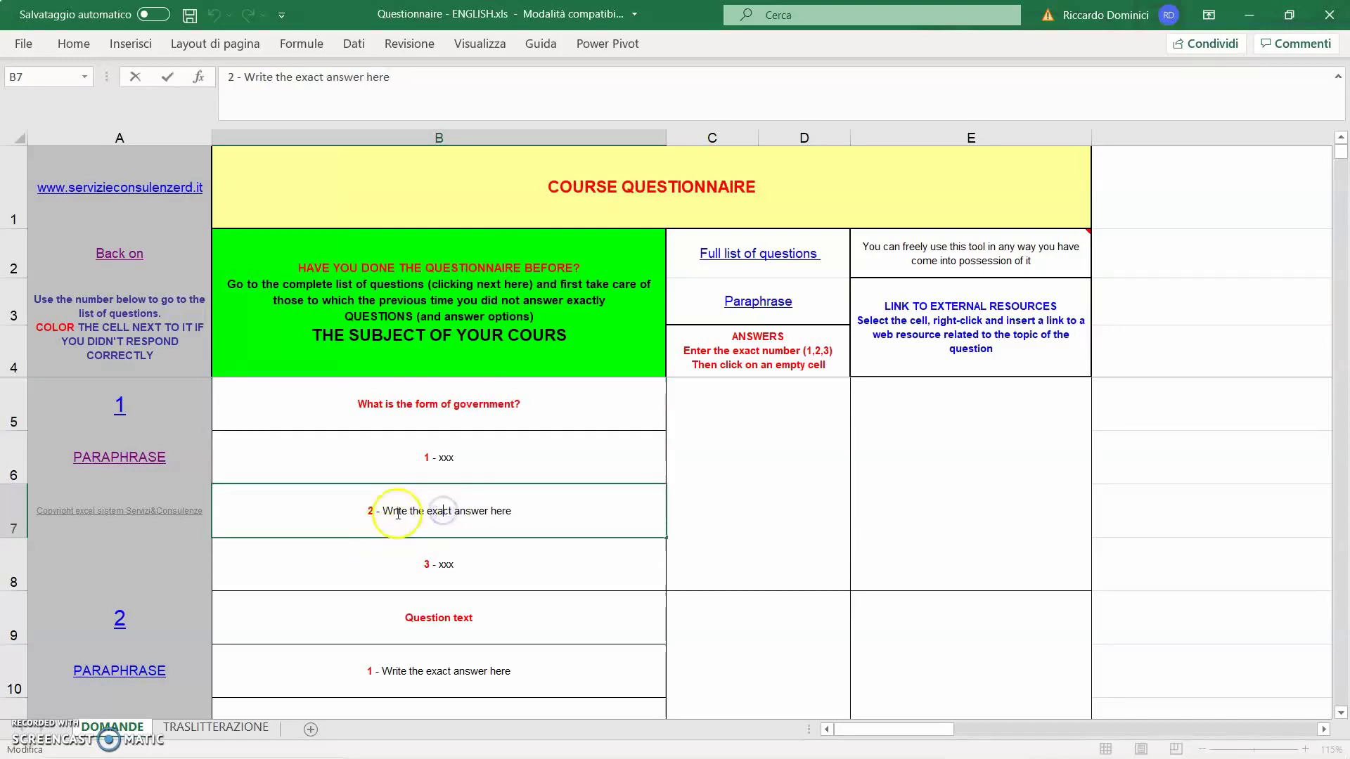
drag(386, 511, 527, 493)
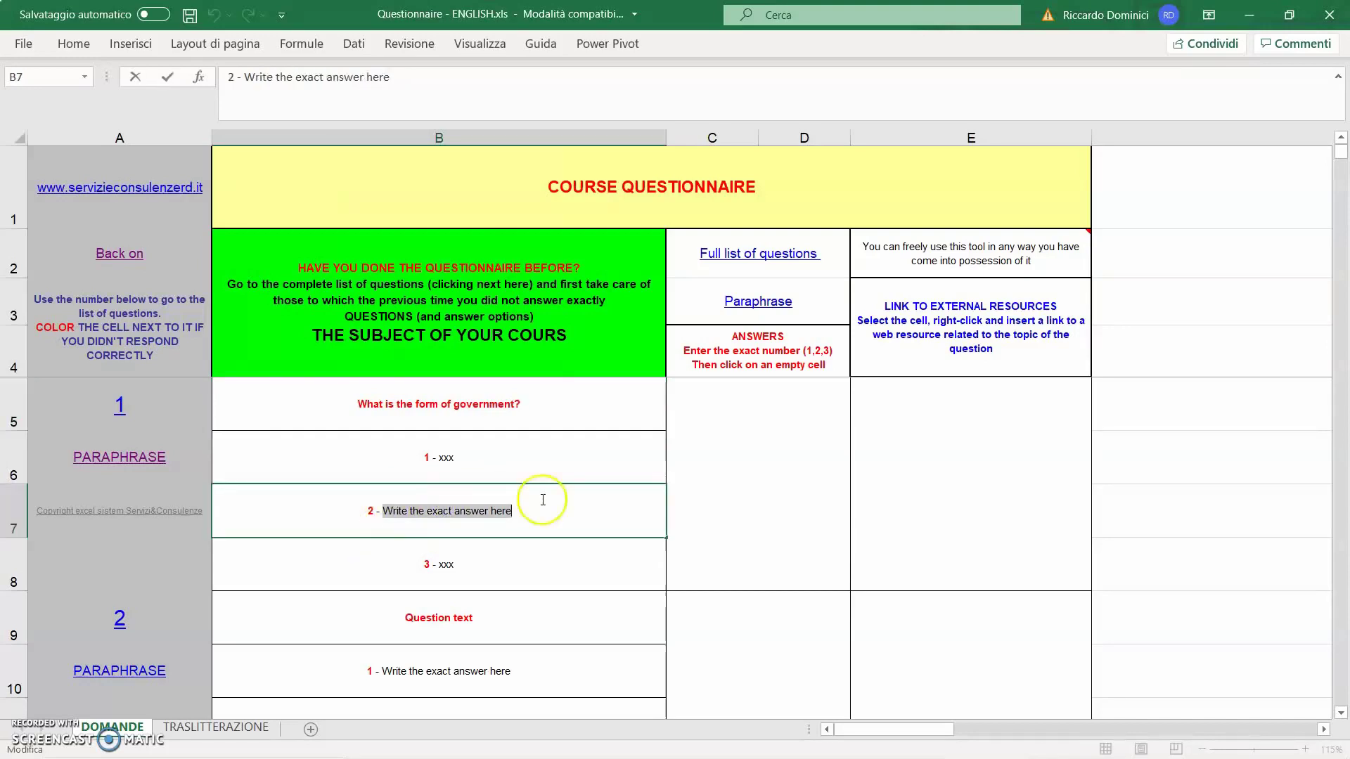
text(It is the way in which the power of political direction is distributed among the organs of an organized political community, that is, the power to direct it towards certain general purposes.)
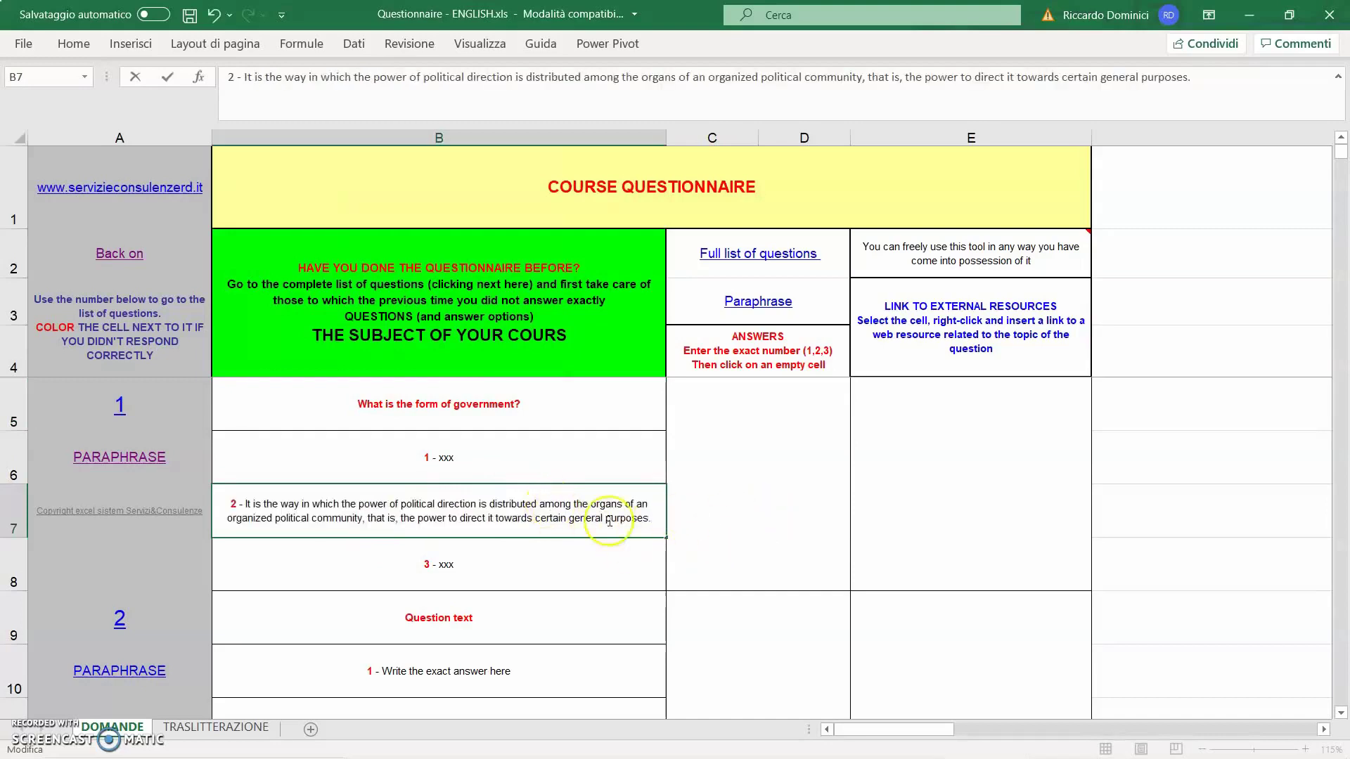
click(530, 563)
click(546, 514)
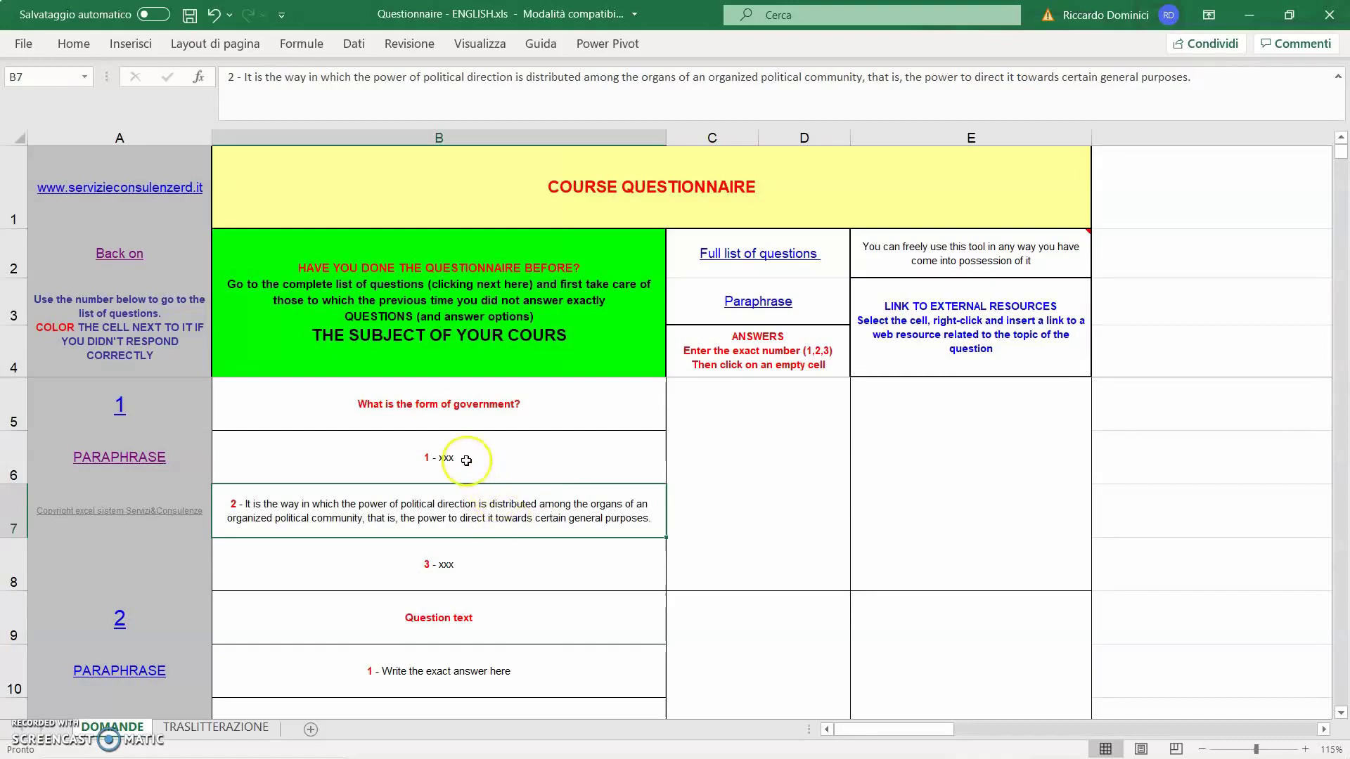
Replace the xxx placeholder of question 1's option 1 in B6 with "INCORRECT ANSWER"
click(512, 461)
double_click(537, 481)
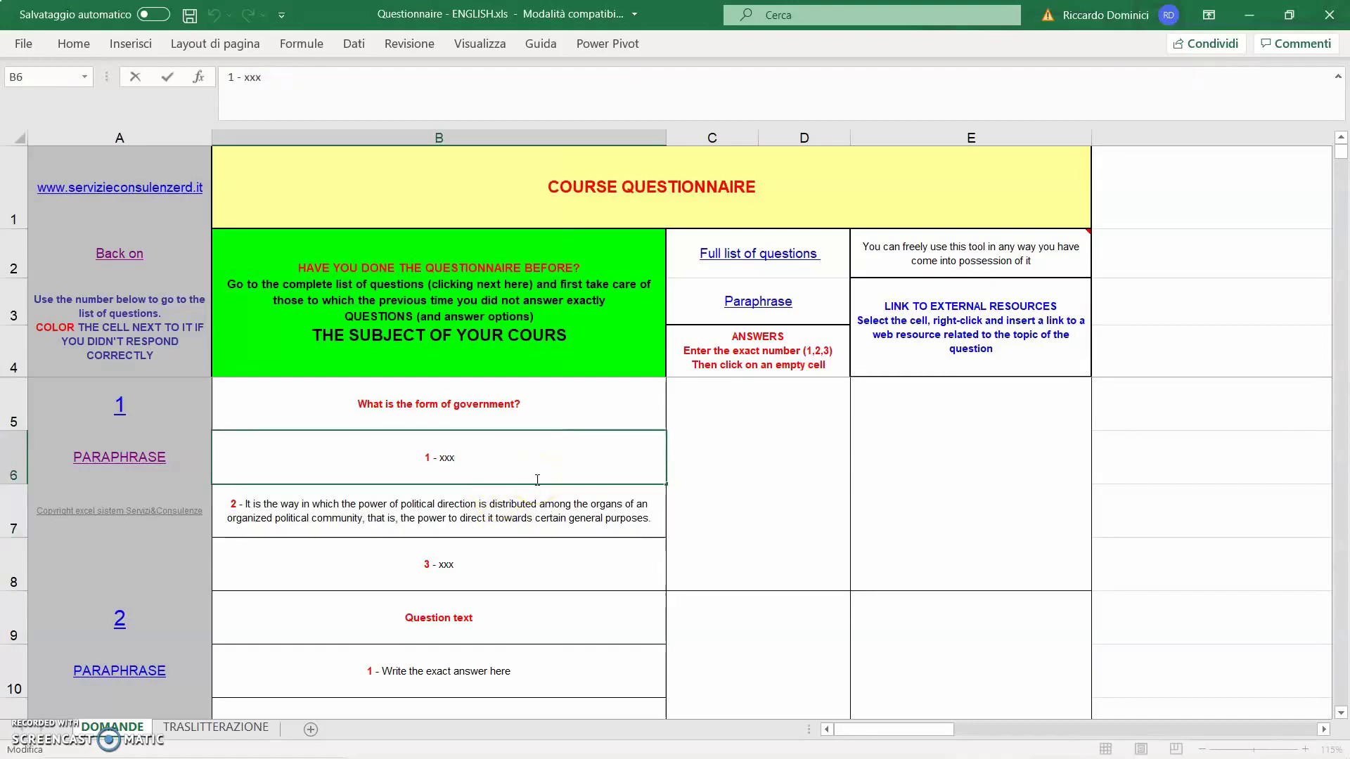
key(BackSpace)
key(BackSpace)
key(BackSpace)
text(I)
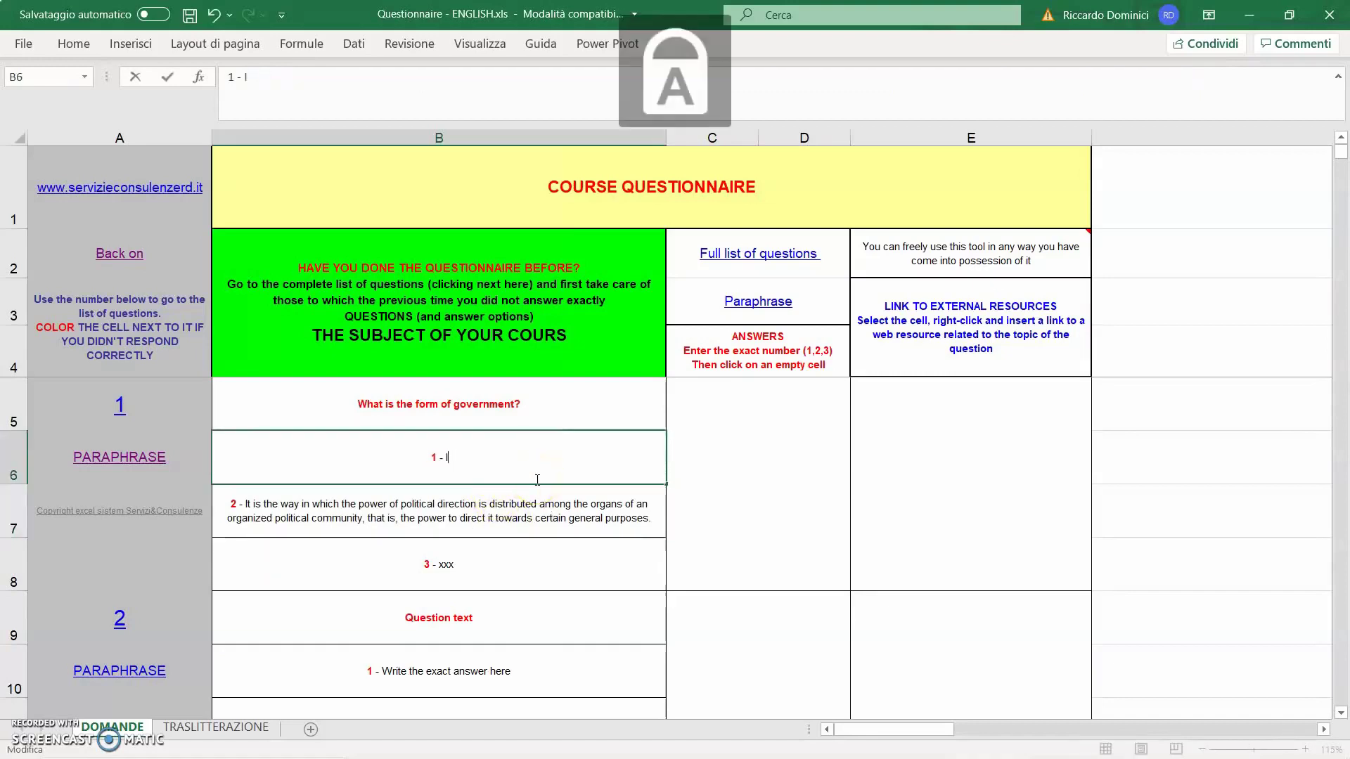
text(NCORRECT ANSWER)
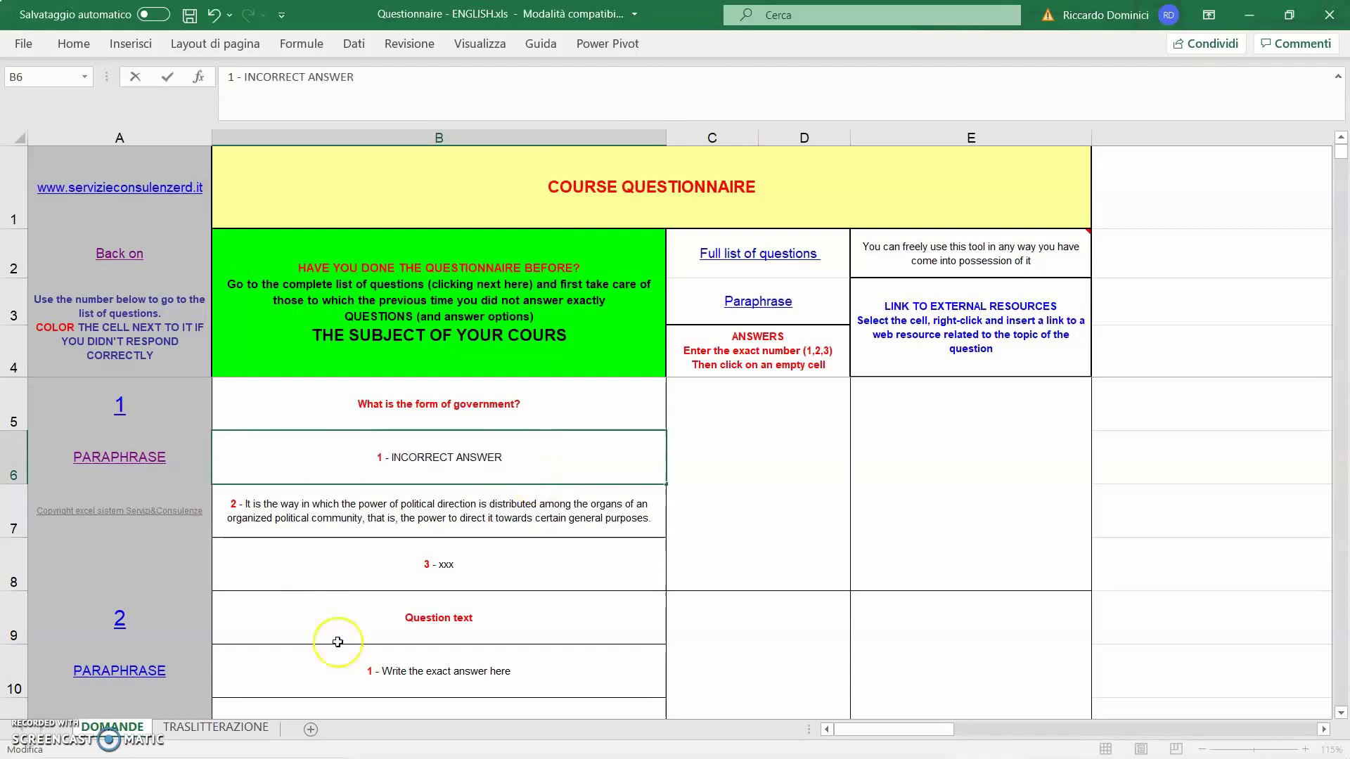
Replace the xxx placeholder of question 1's option 3 in B8 with "INCORRECT ANSWER"
double_click(448, 565)
double_click(463, 566)
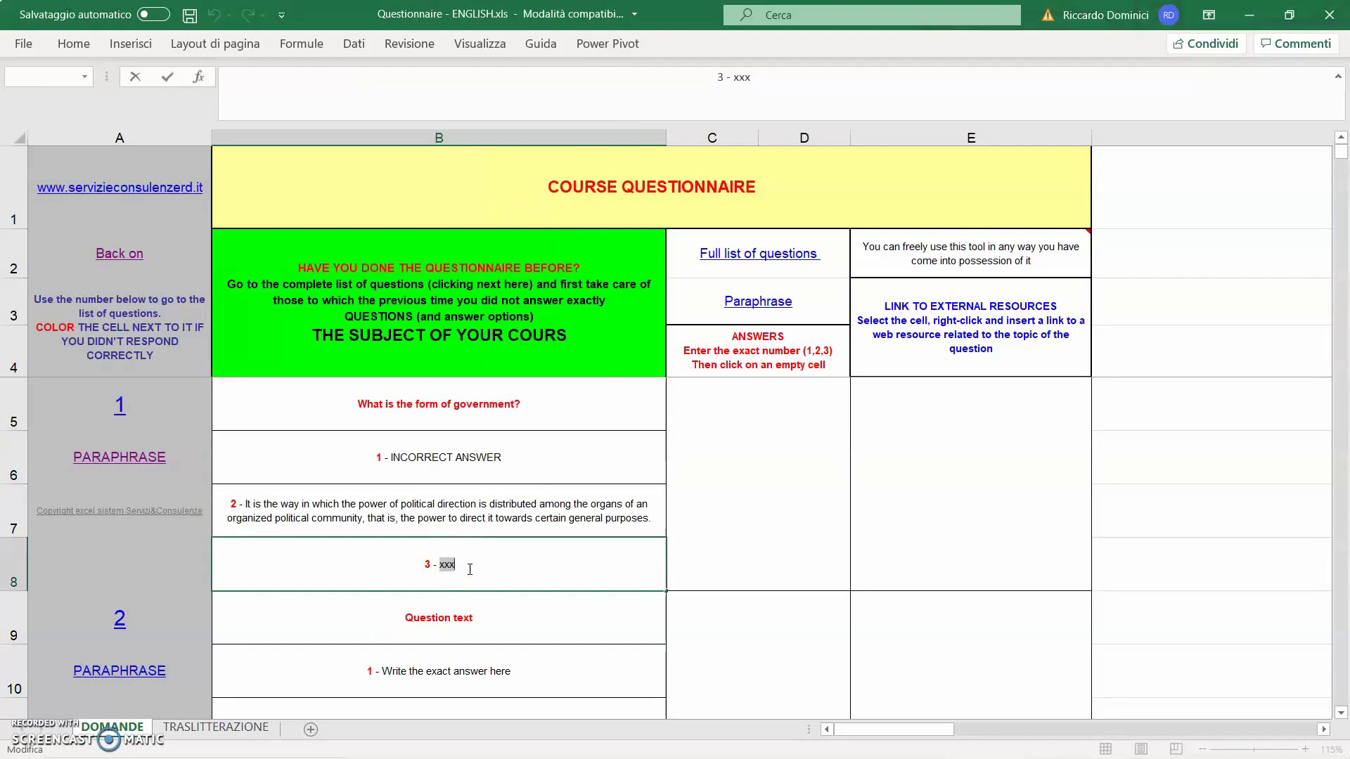
text(INCORRECT A)
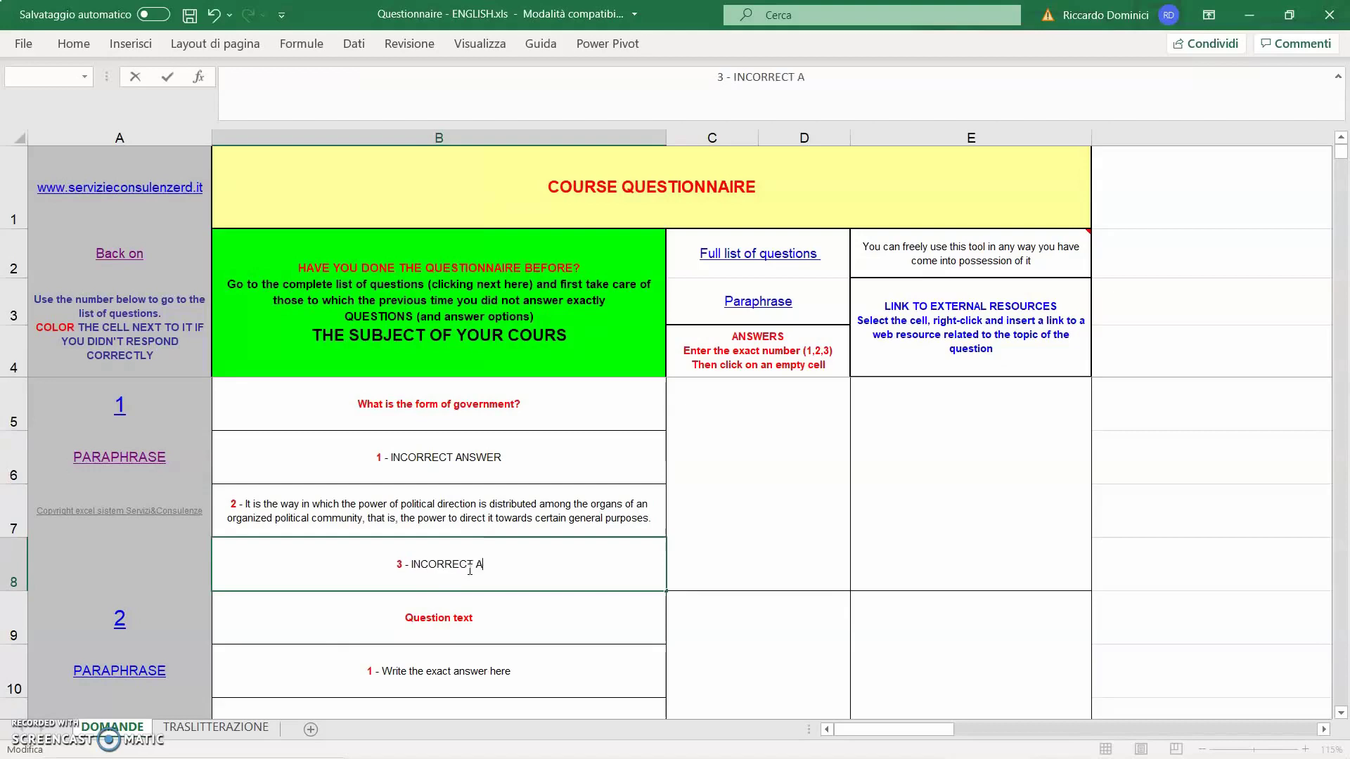
text(NSWER)
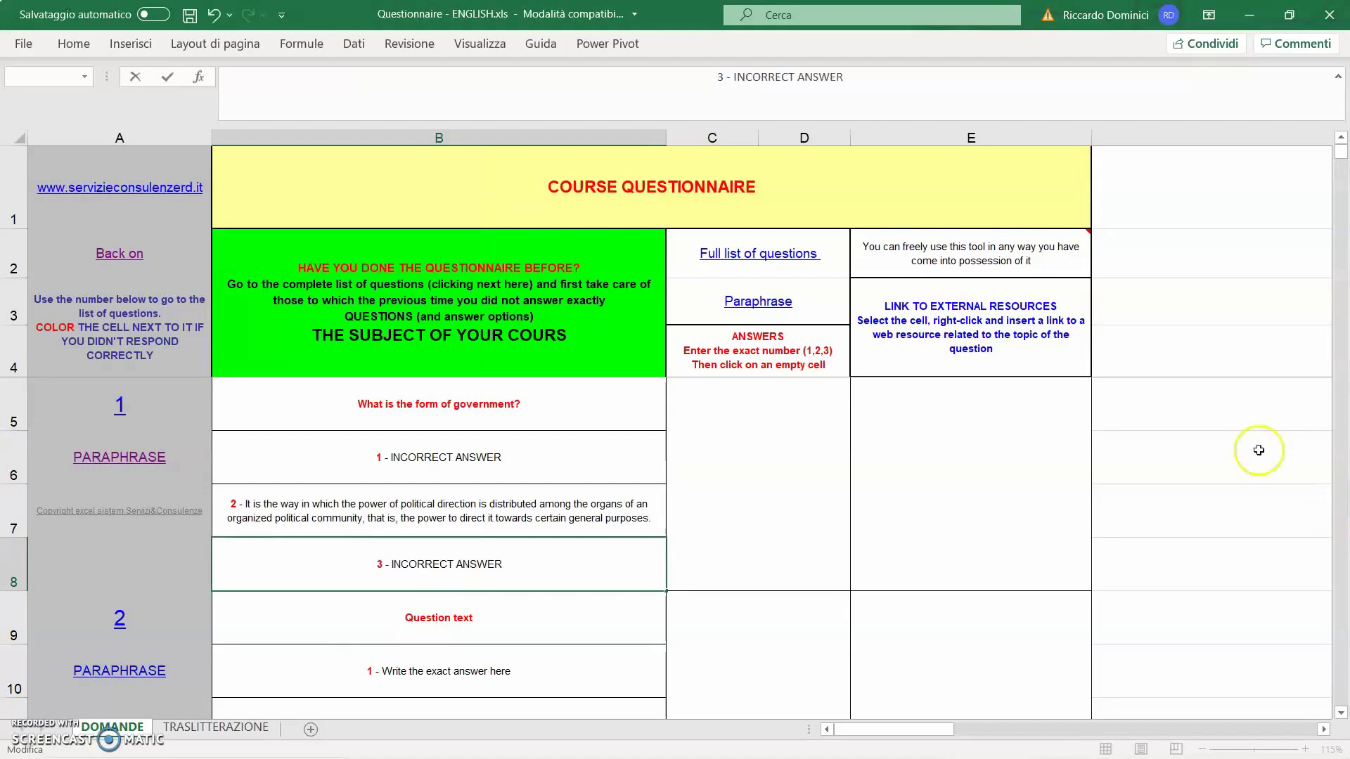
click(1220, 455)
Test question 1's answer cell C5 by entering 2, and clear the cell again
click(771, 489)
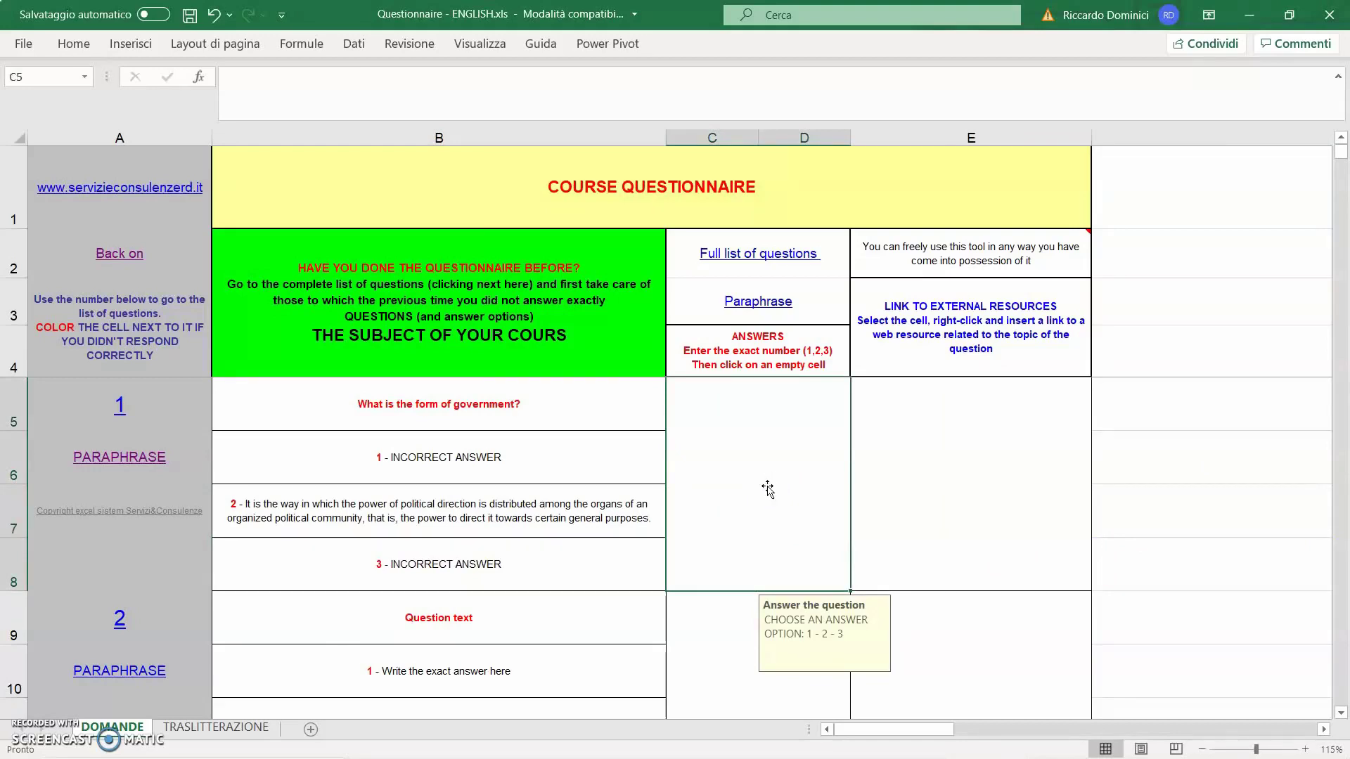
text(2)
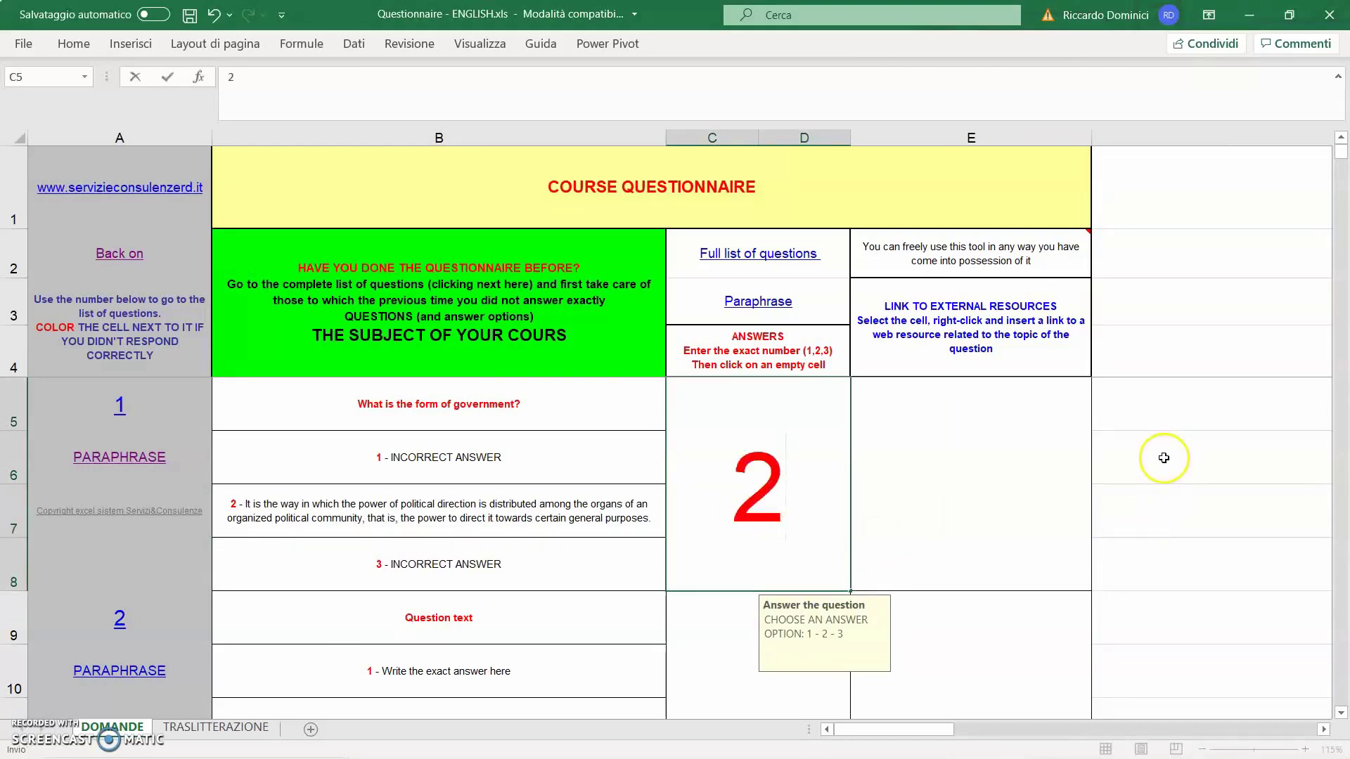
click(1164, 458)
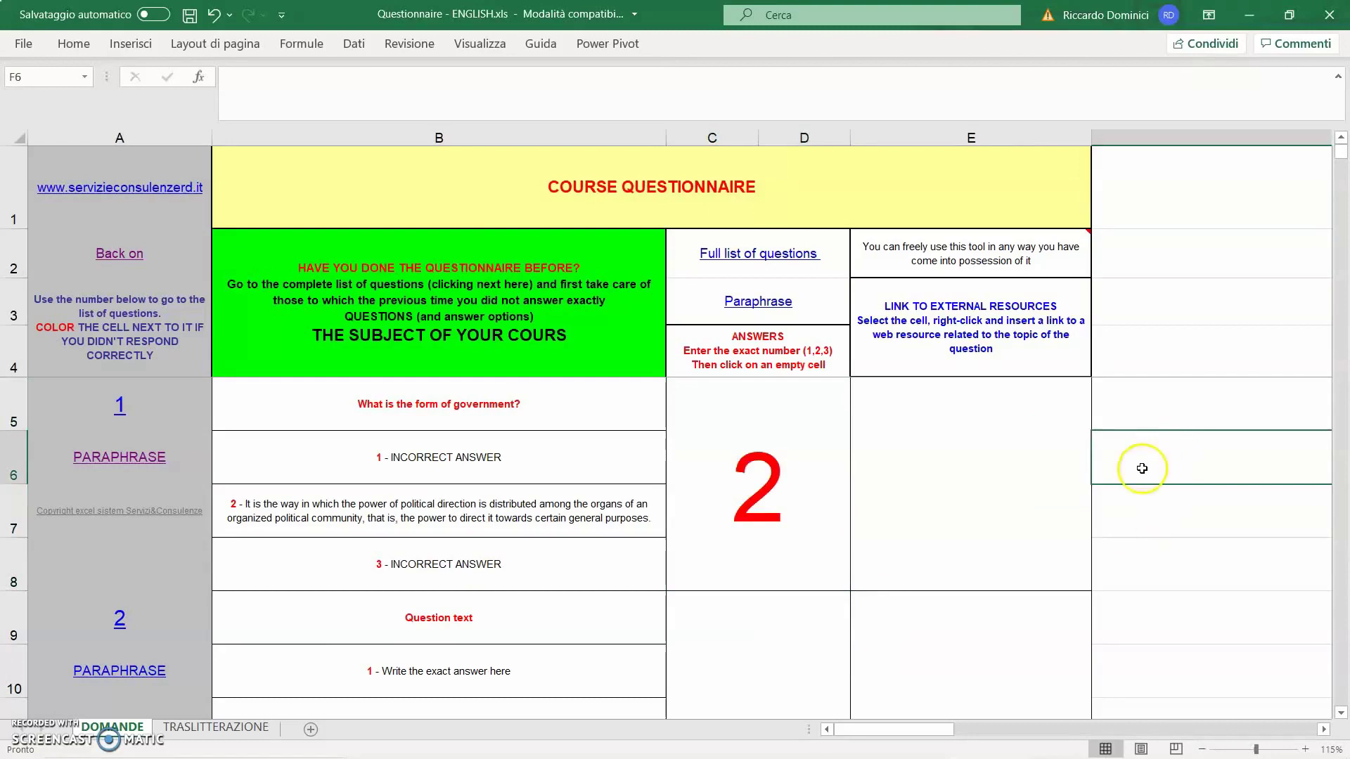
double_click(758, 491)
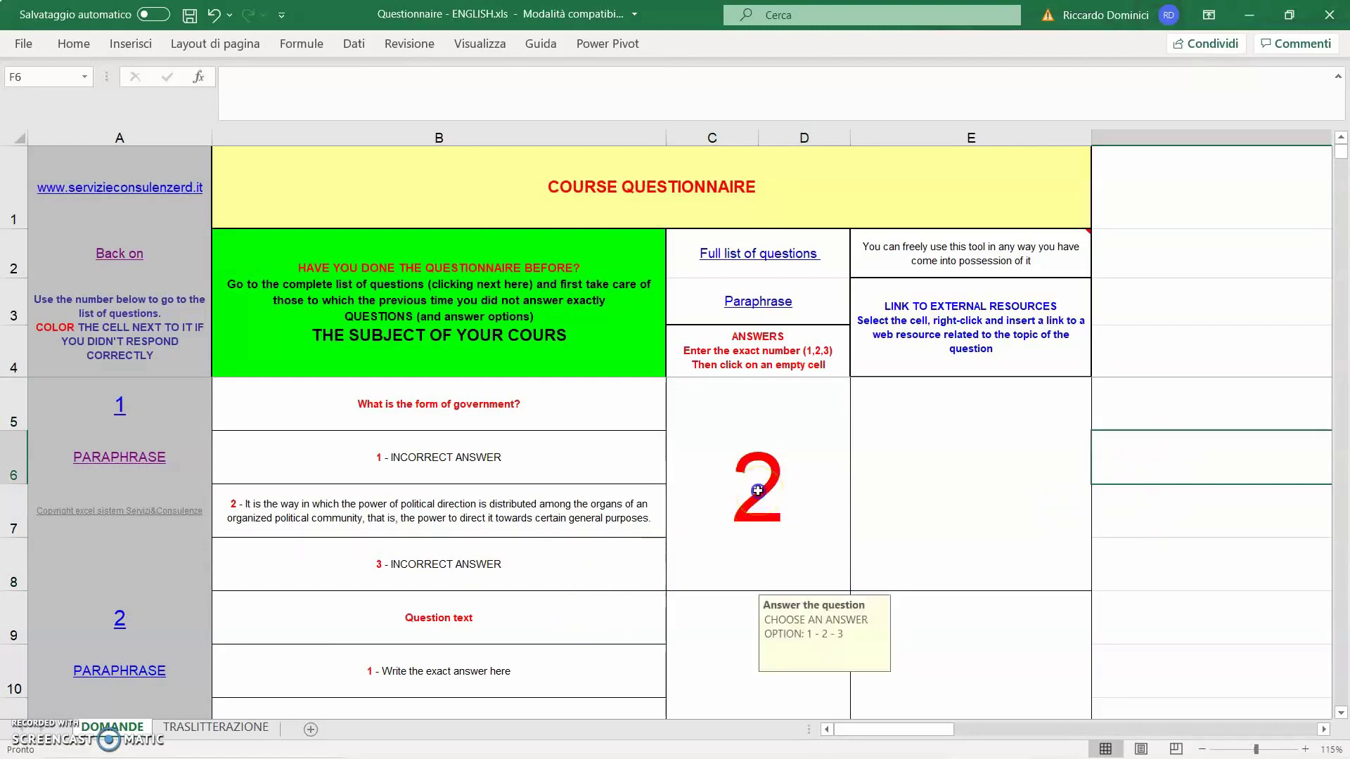
key(BackSpace)
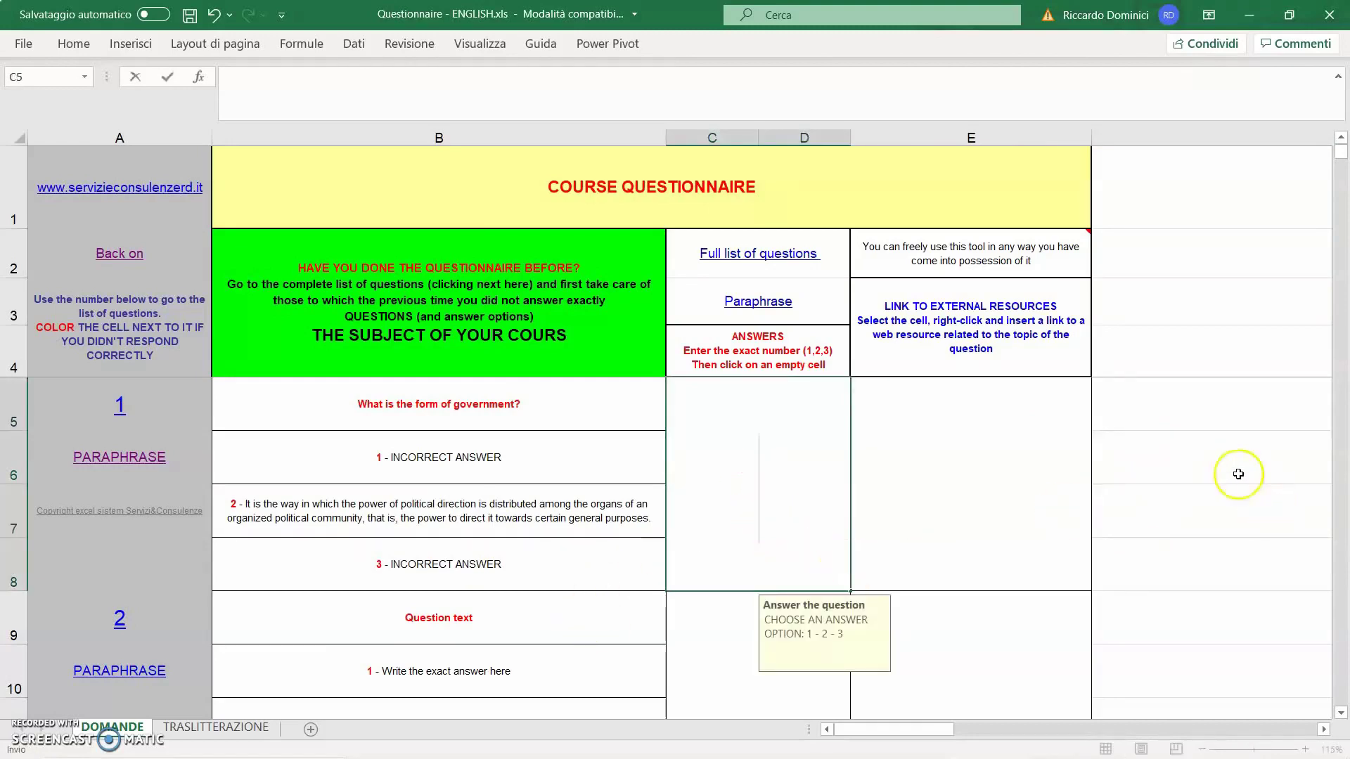
click(1234, 473)
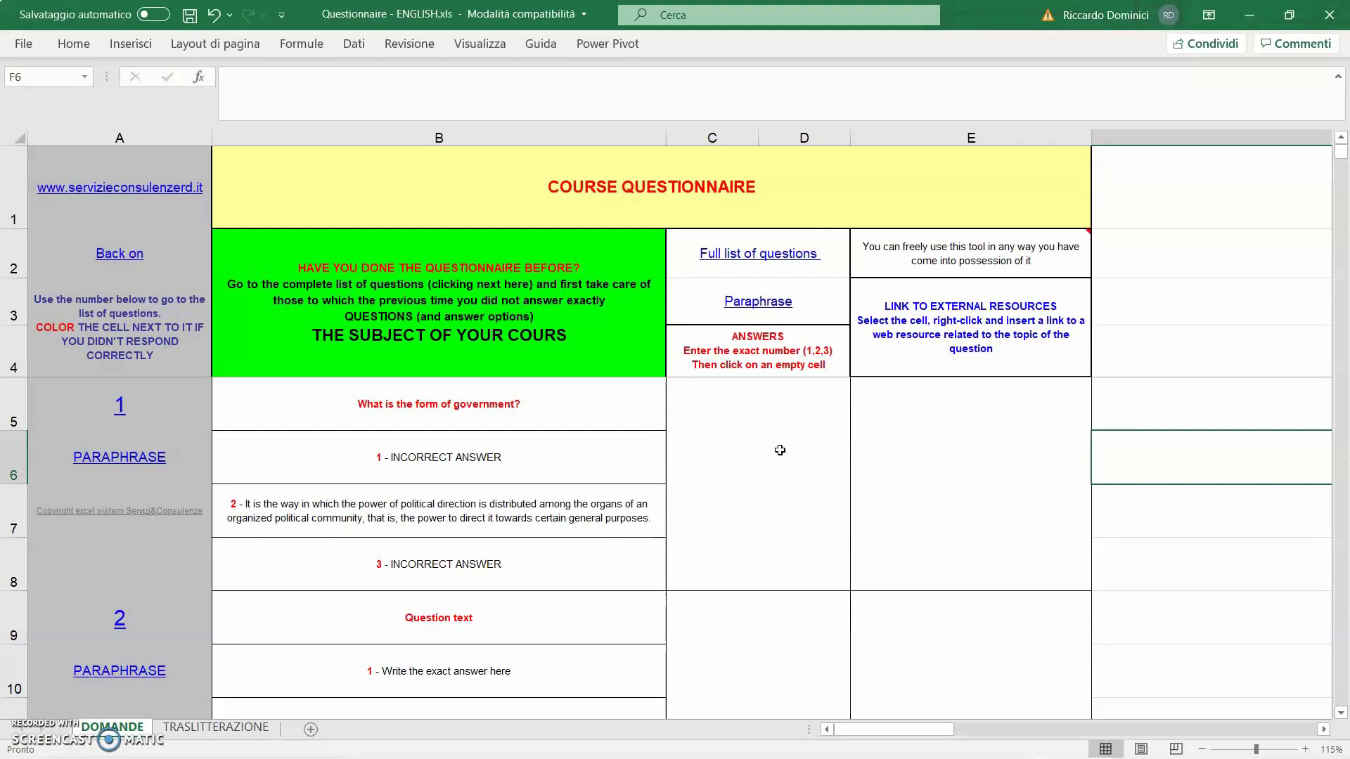
Try answering question 1 with 1 in C5 and dismiss the incorrect-answer alert
click(780, 450)
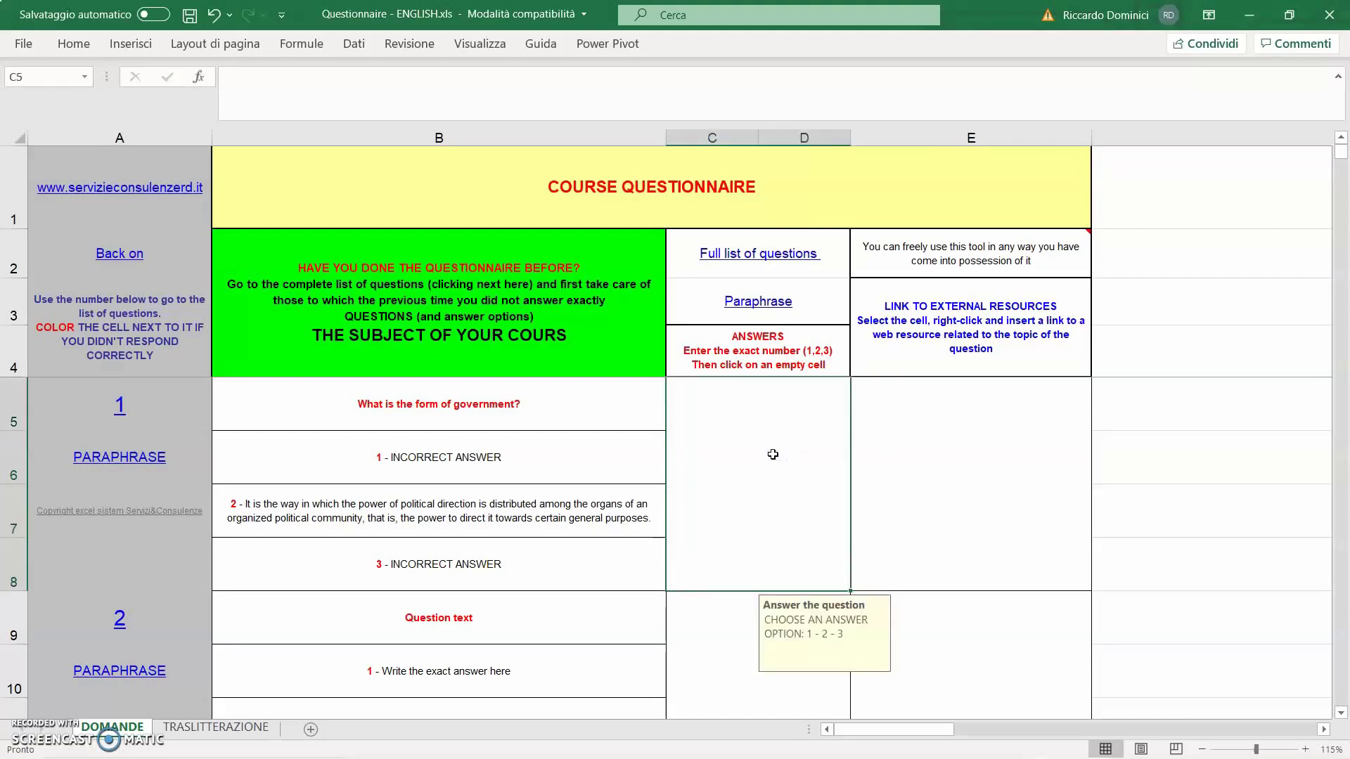
text(1)
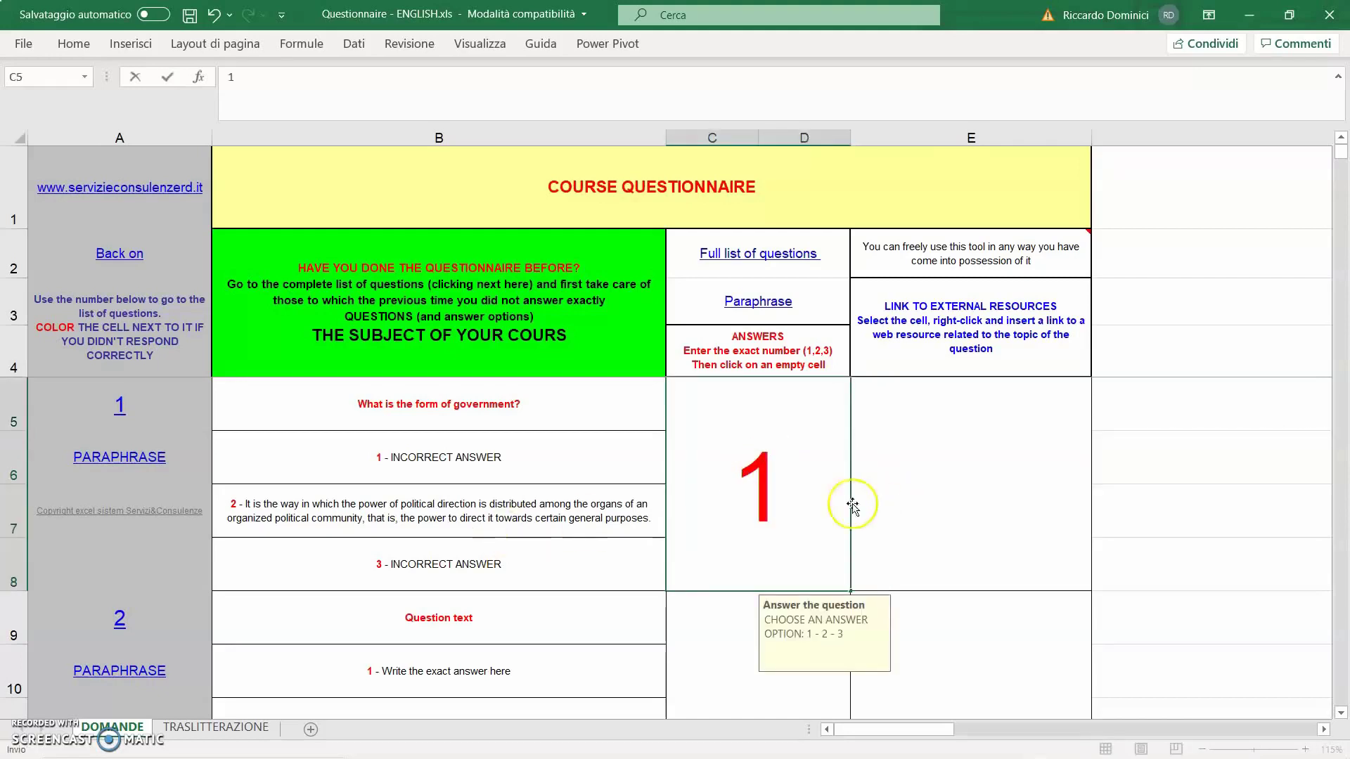
click(1165, 457)
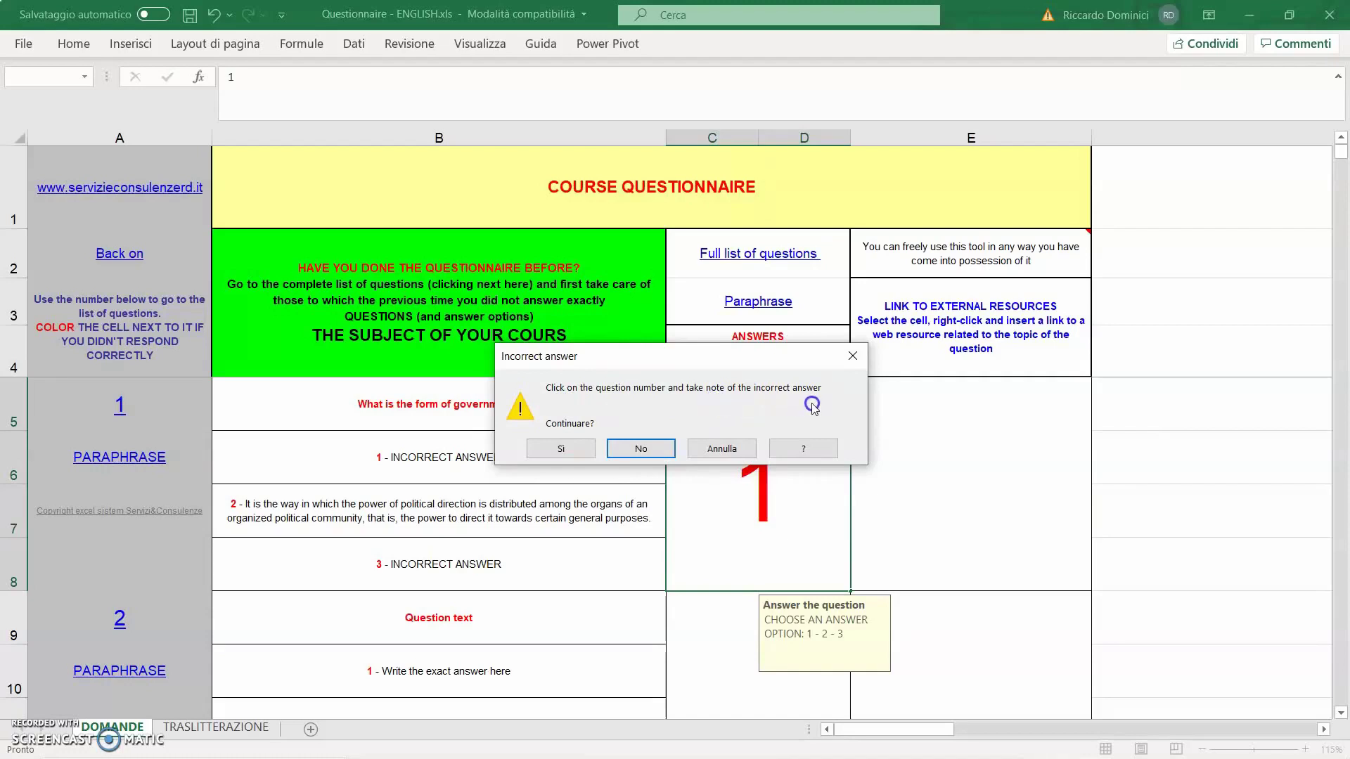
click(853, 355)
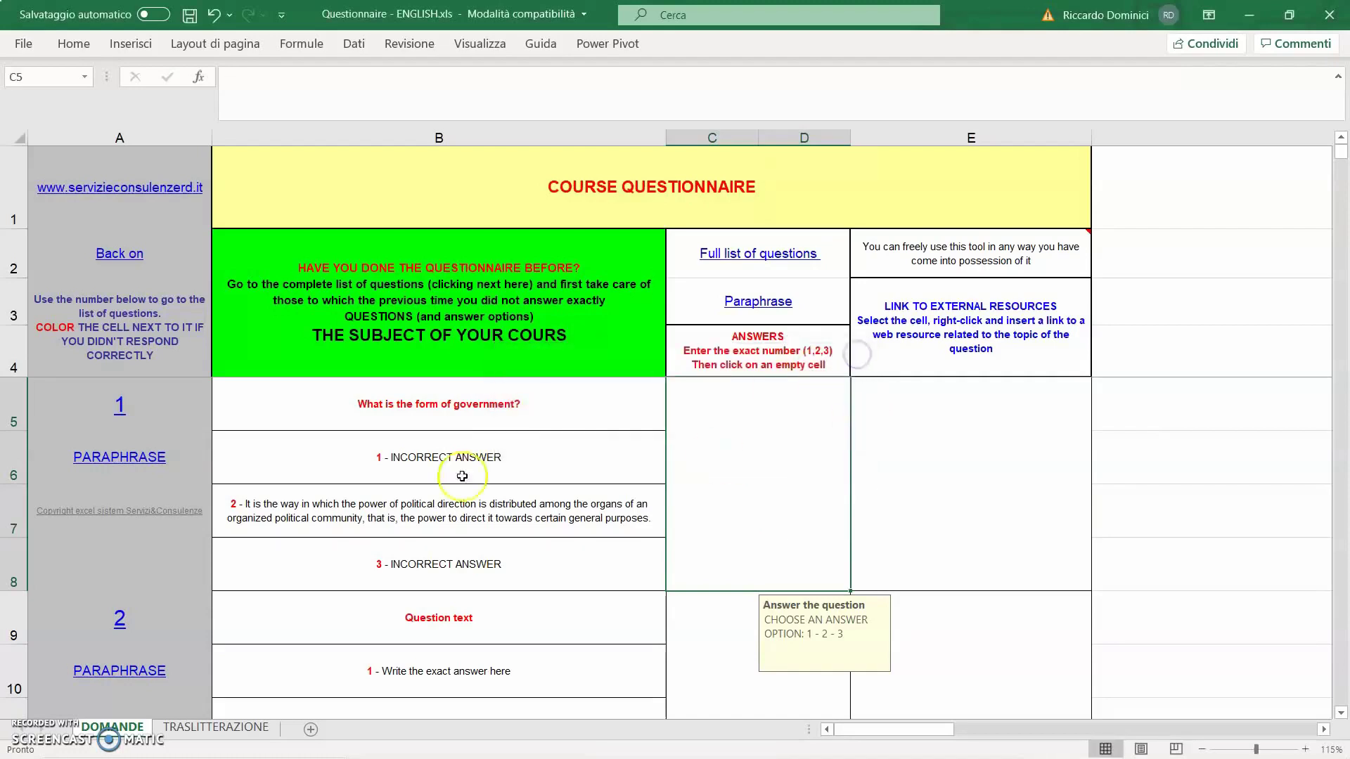
Mark question 1 with an X in the wrong-questions column (E408) of the full list and save the workbook
click(121, 405)
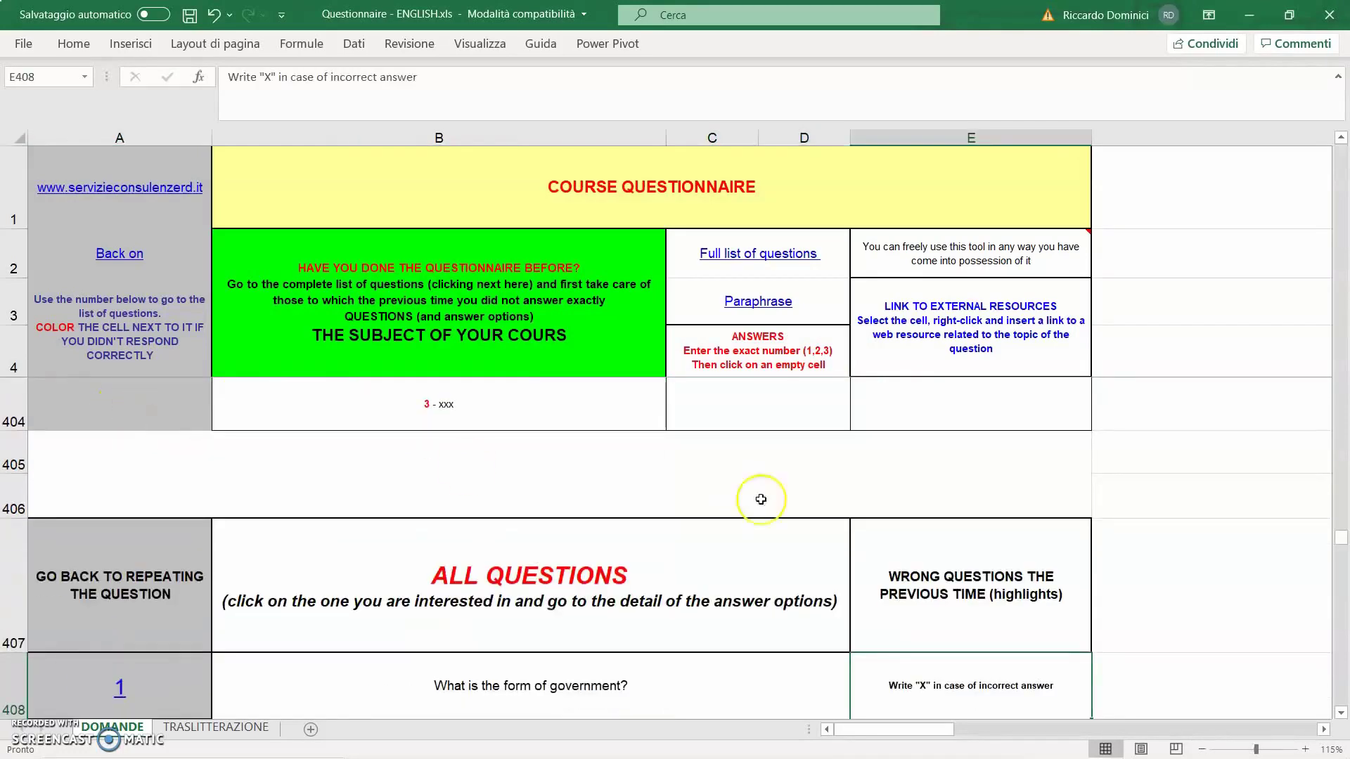
scroll(820, 513, down, 1)
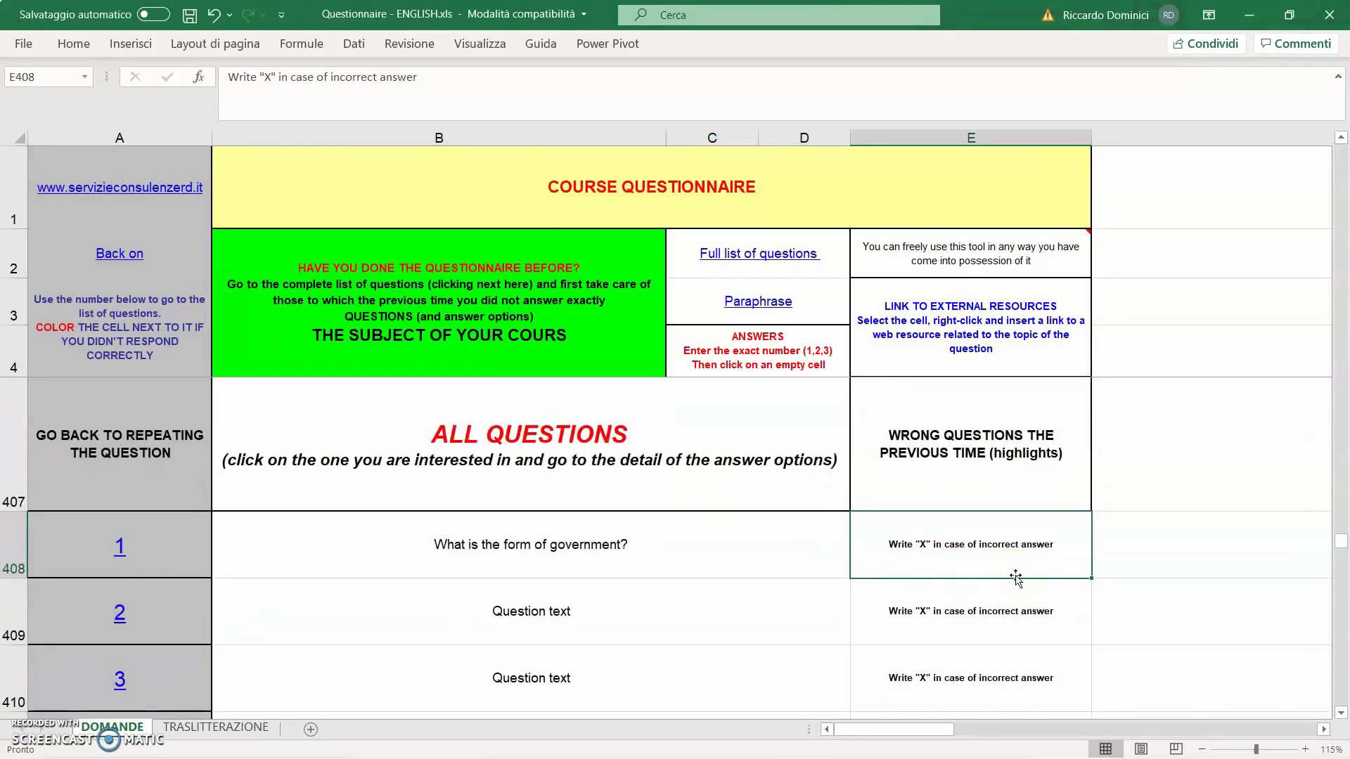
click(1109, 580)
key(Caps_Lock)
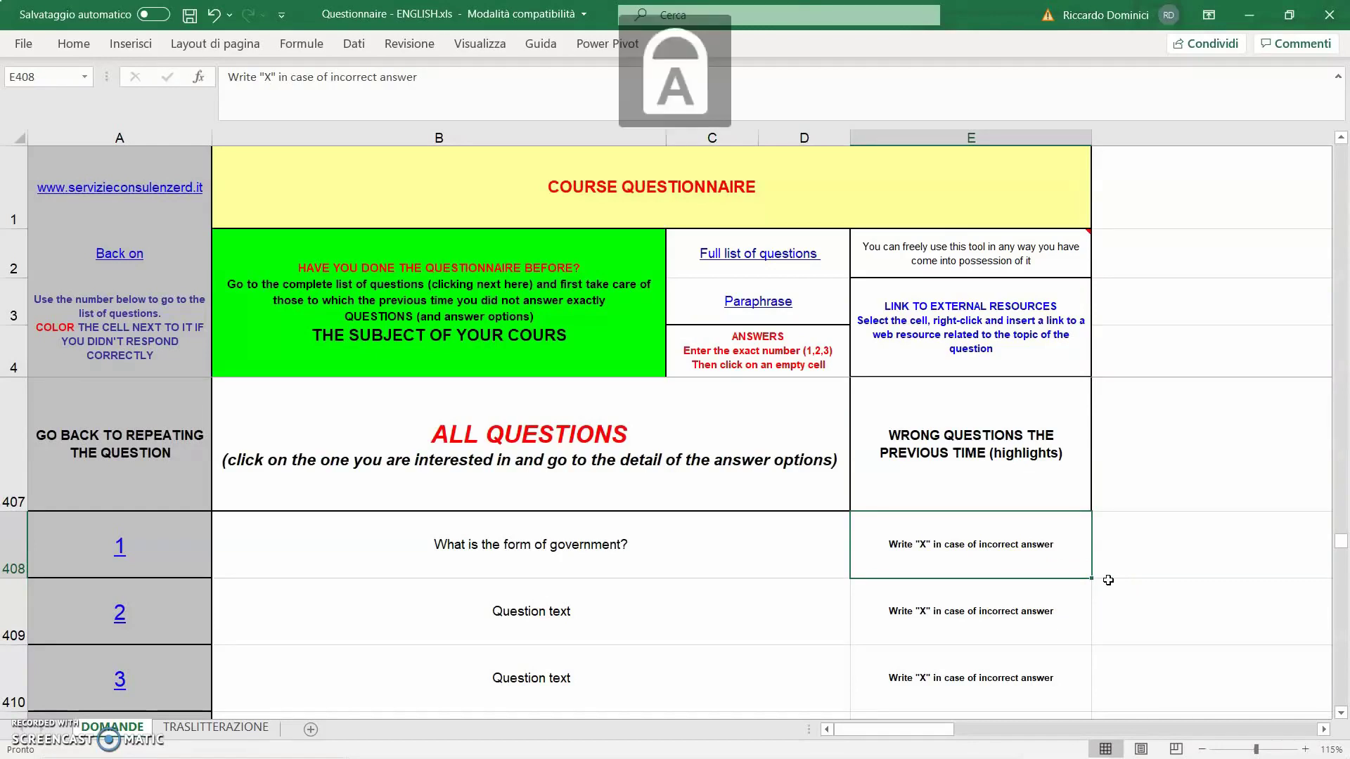
text(X)
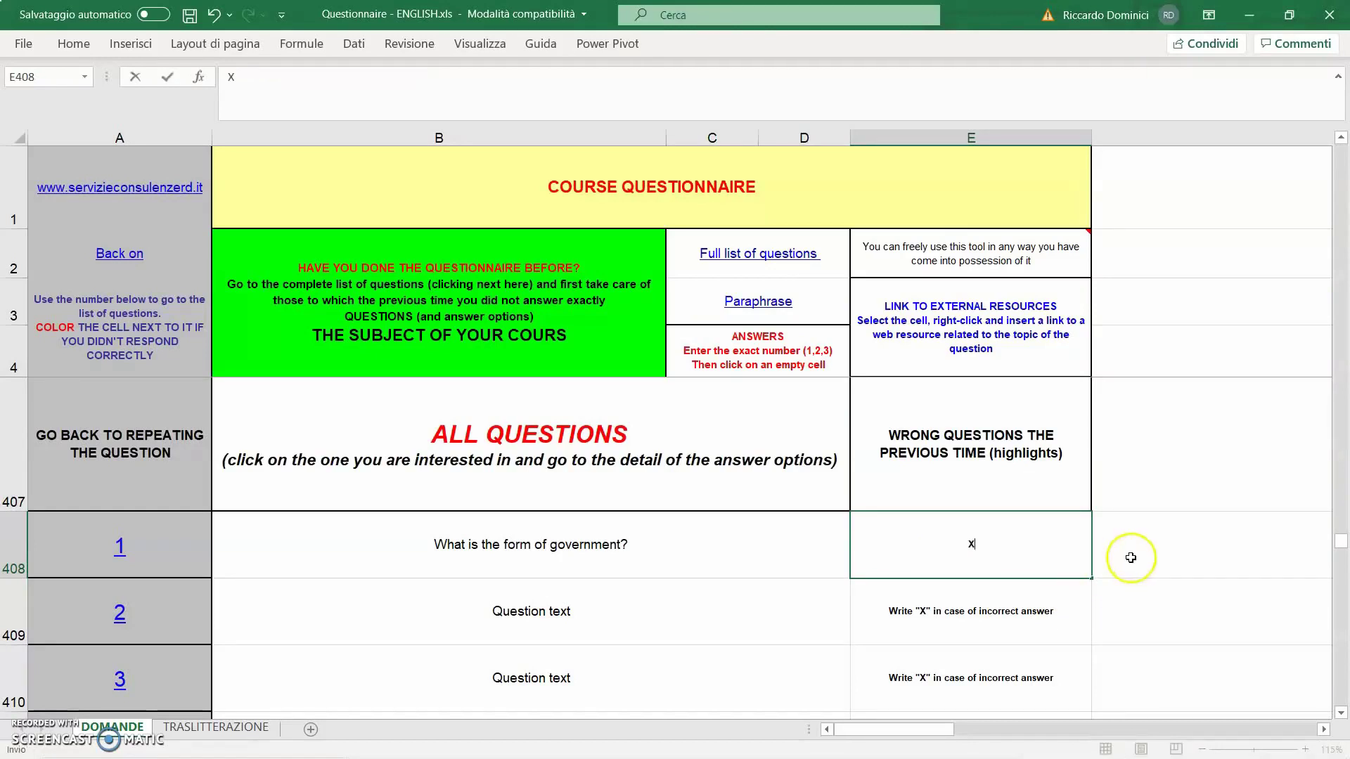
click(1128, 557)
click(198, 19)
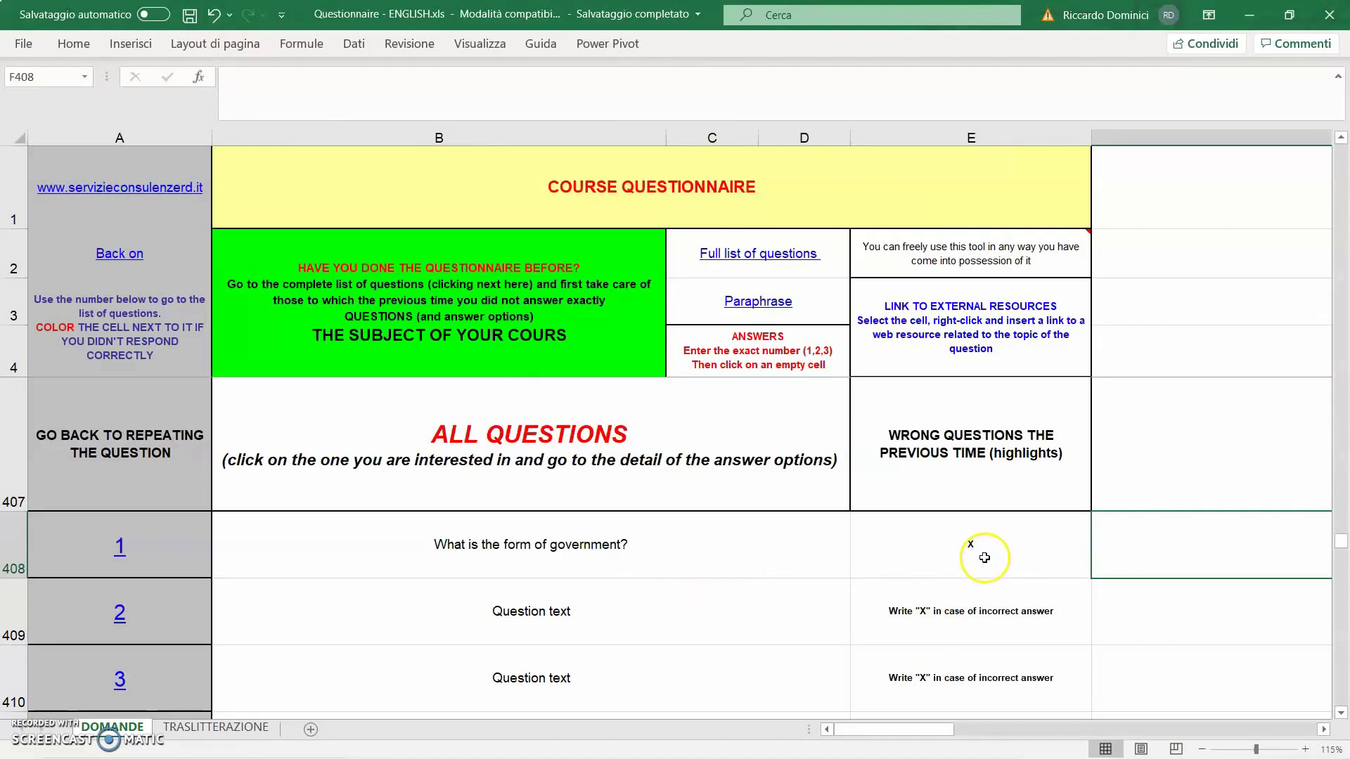
Check the links between the full question list and the detailed questions using questions 1 and 2, returning to question 1
click(887, 546)
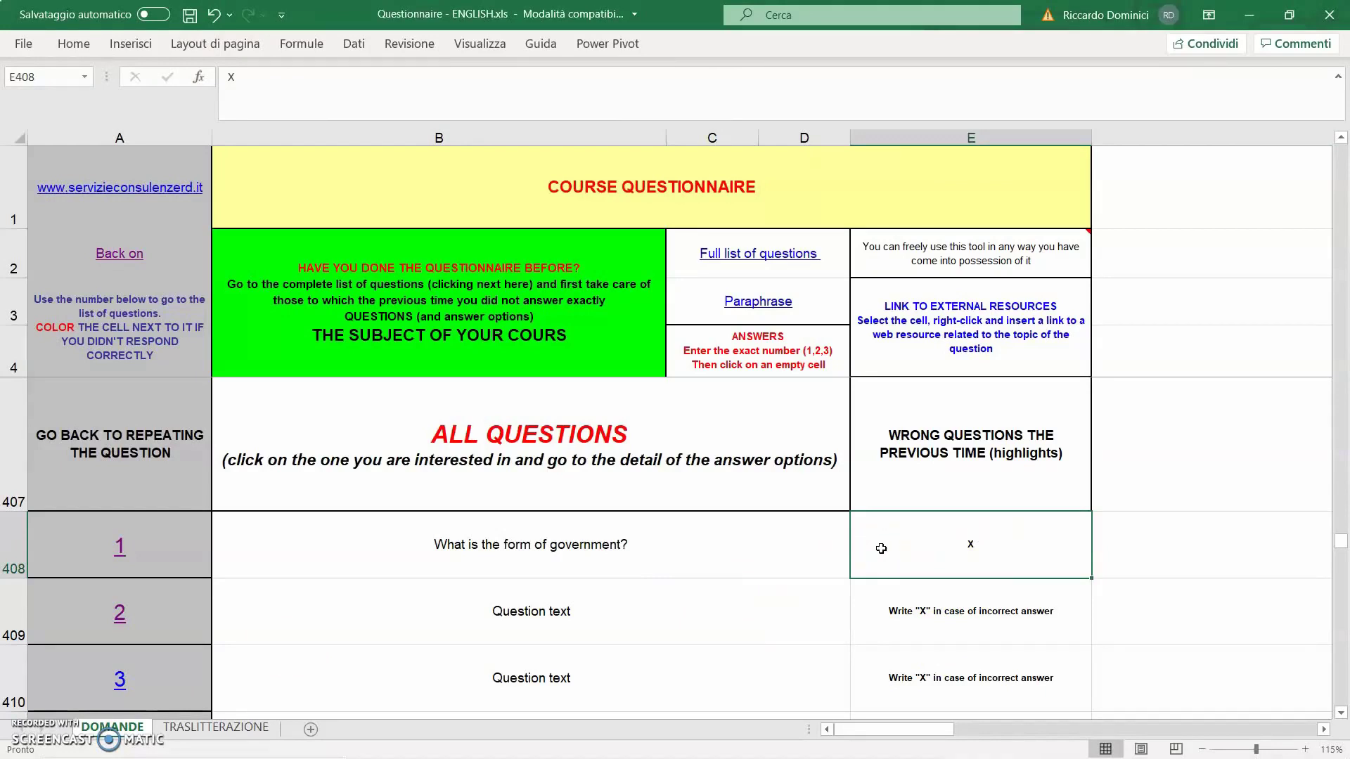
click(119, 623)
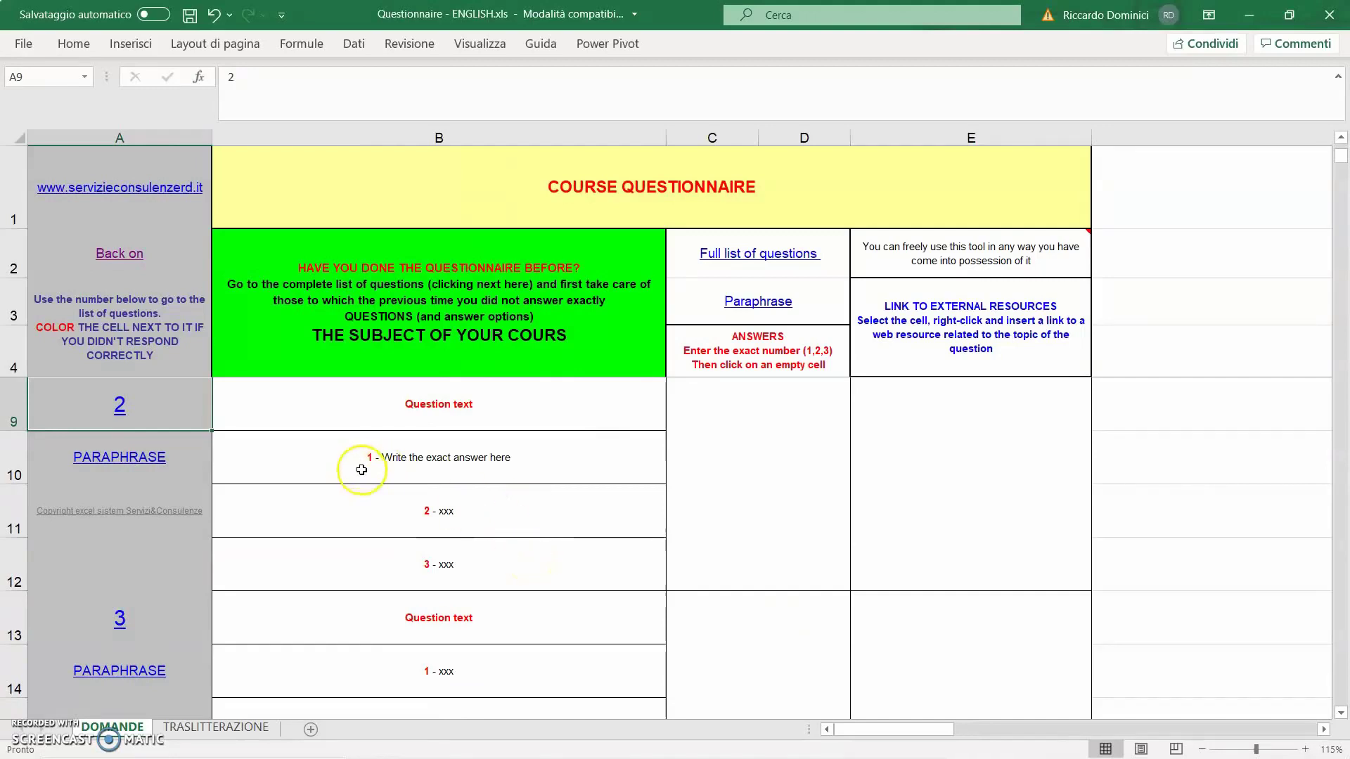
click(116, 257)
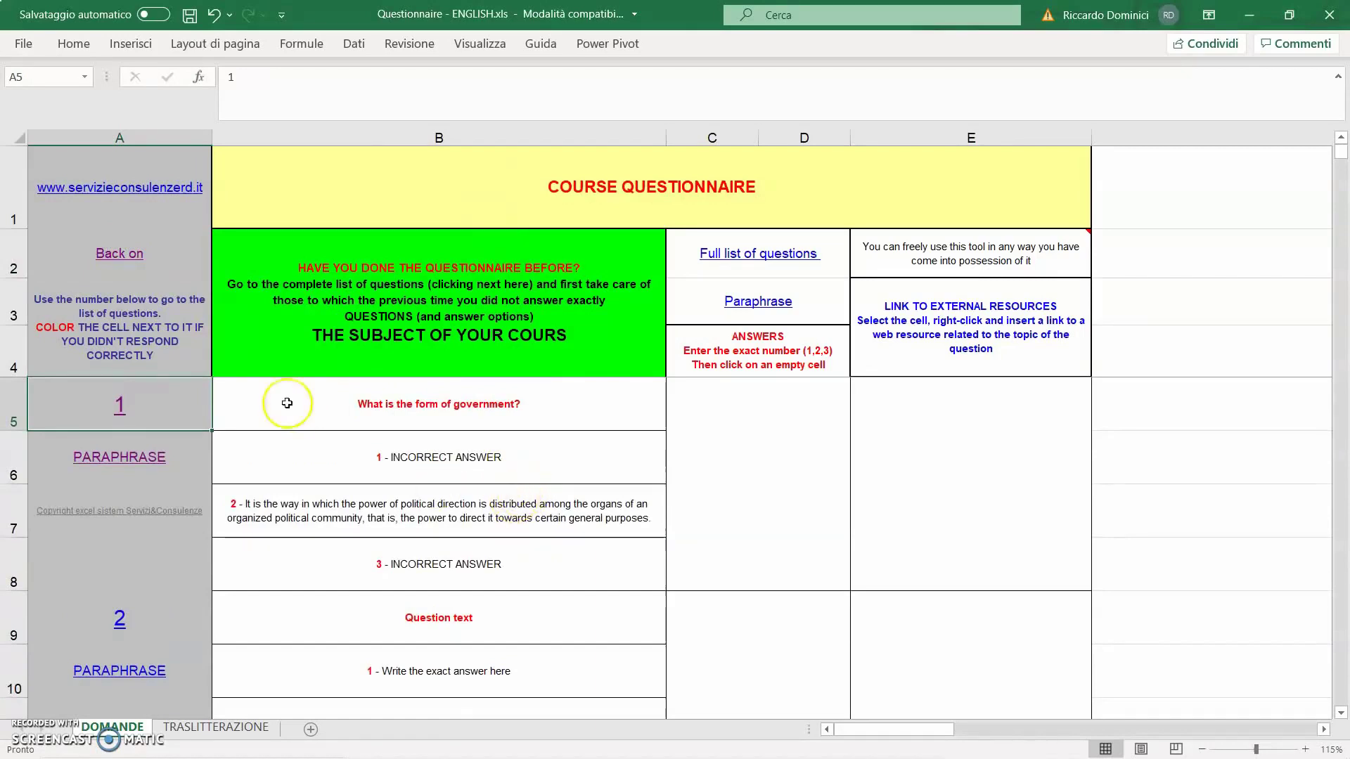
click(125, 415)
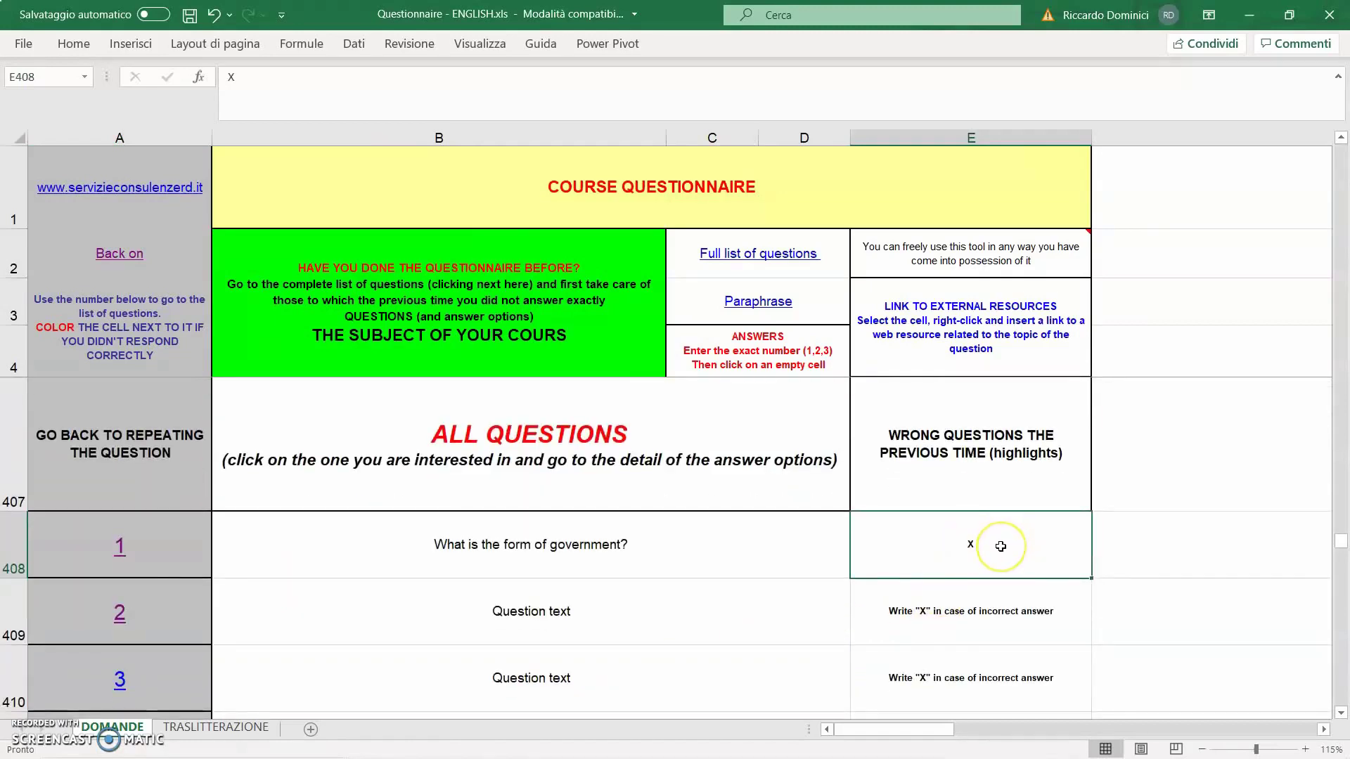
click(715, 557)
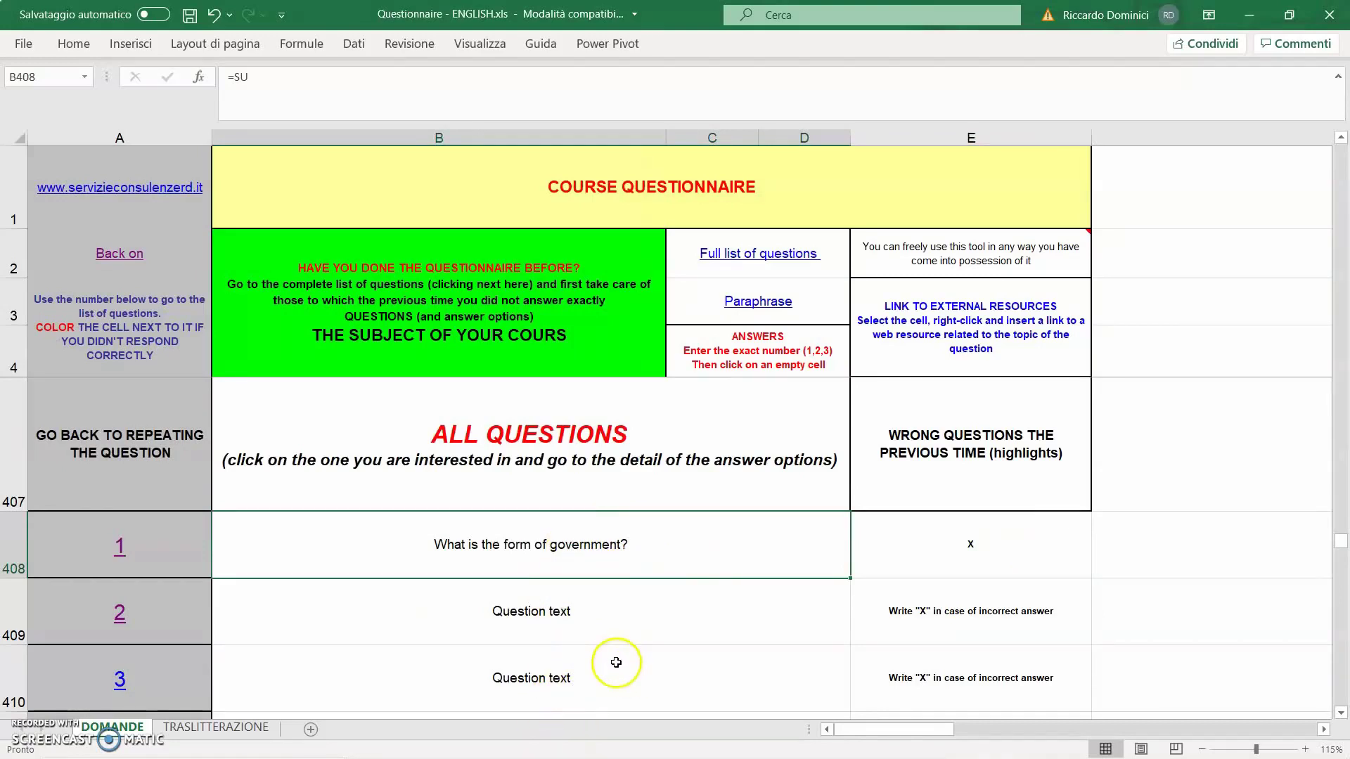
click(123, 262)
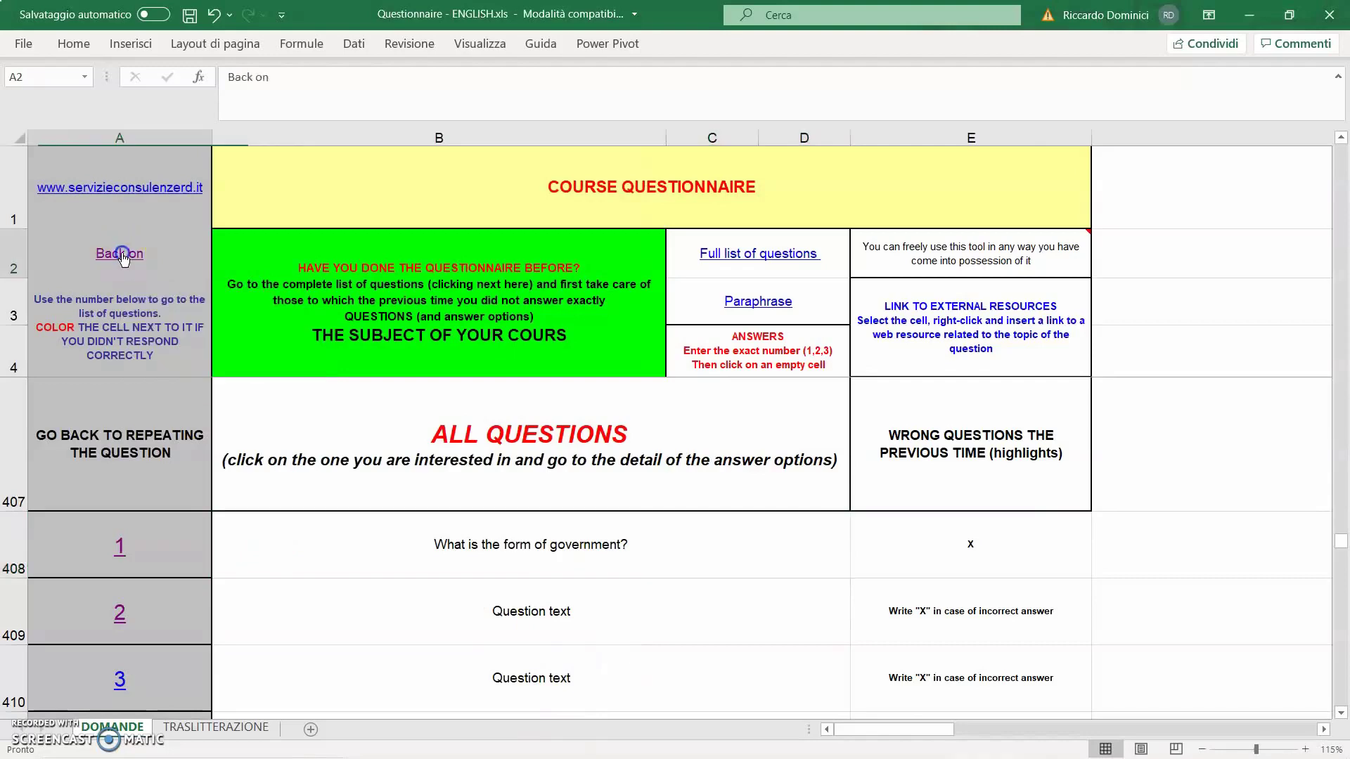
Browse the full list of questions, jump to question 32's details and return to question 1
click(793, 260)
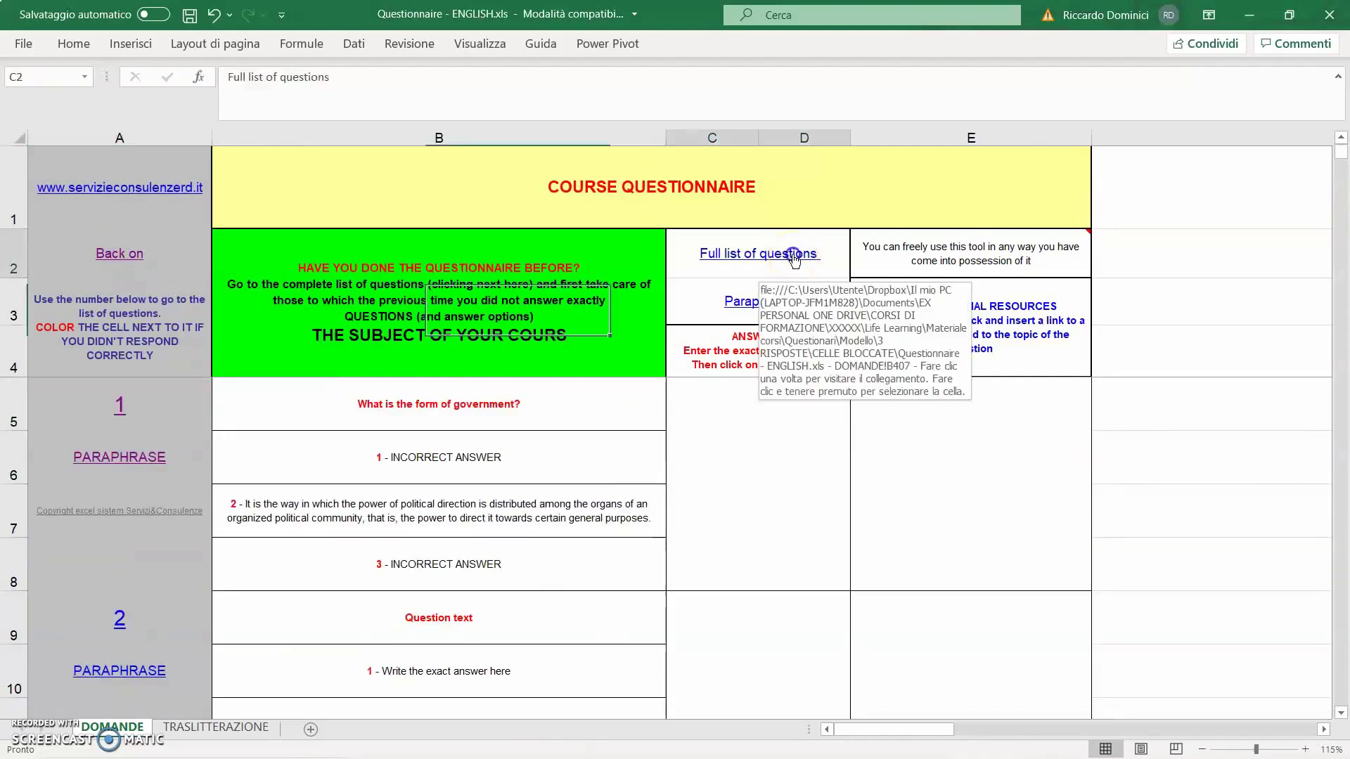
scroll(689, 563, down, 1)
scroll(686, 568, down, 3)
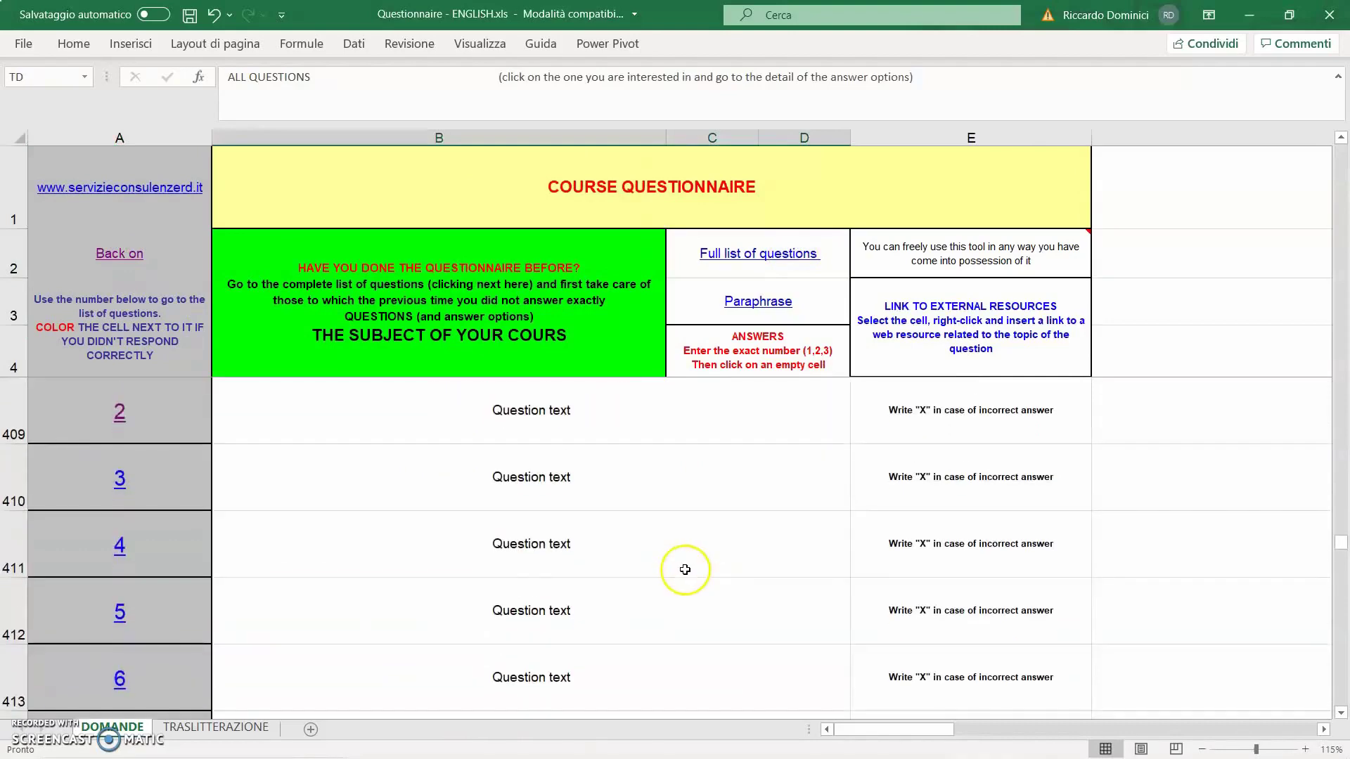
scroll(682, 574, up, 3)
scroll(676, 582, down, 1)
scroll(675, 582, down, 8)
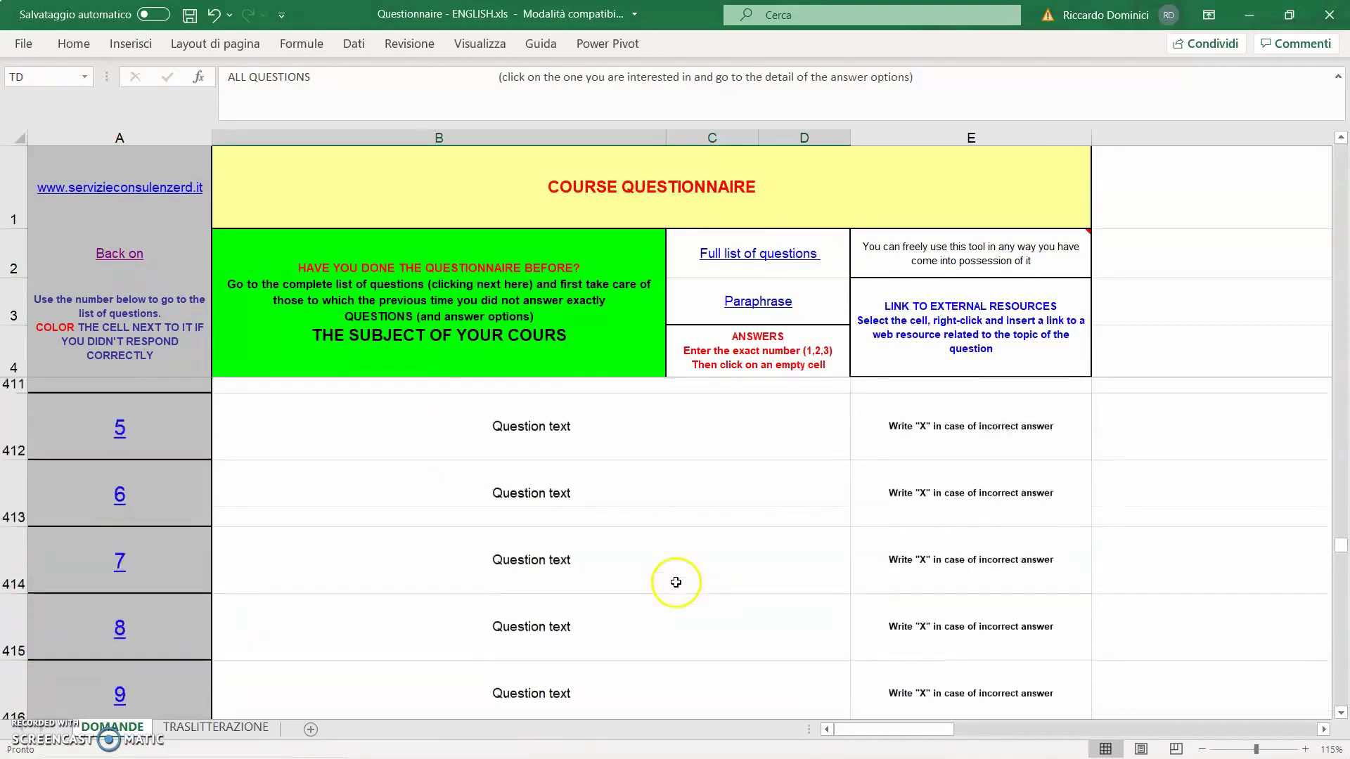
scroll(892, 592, down, 3)
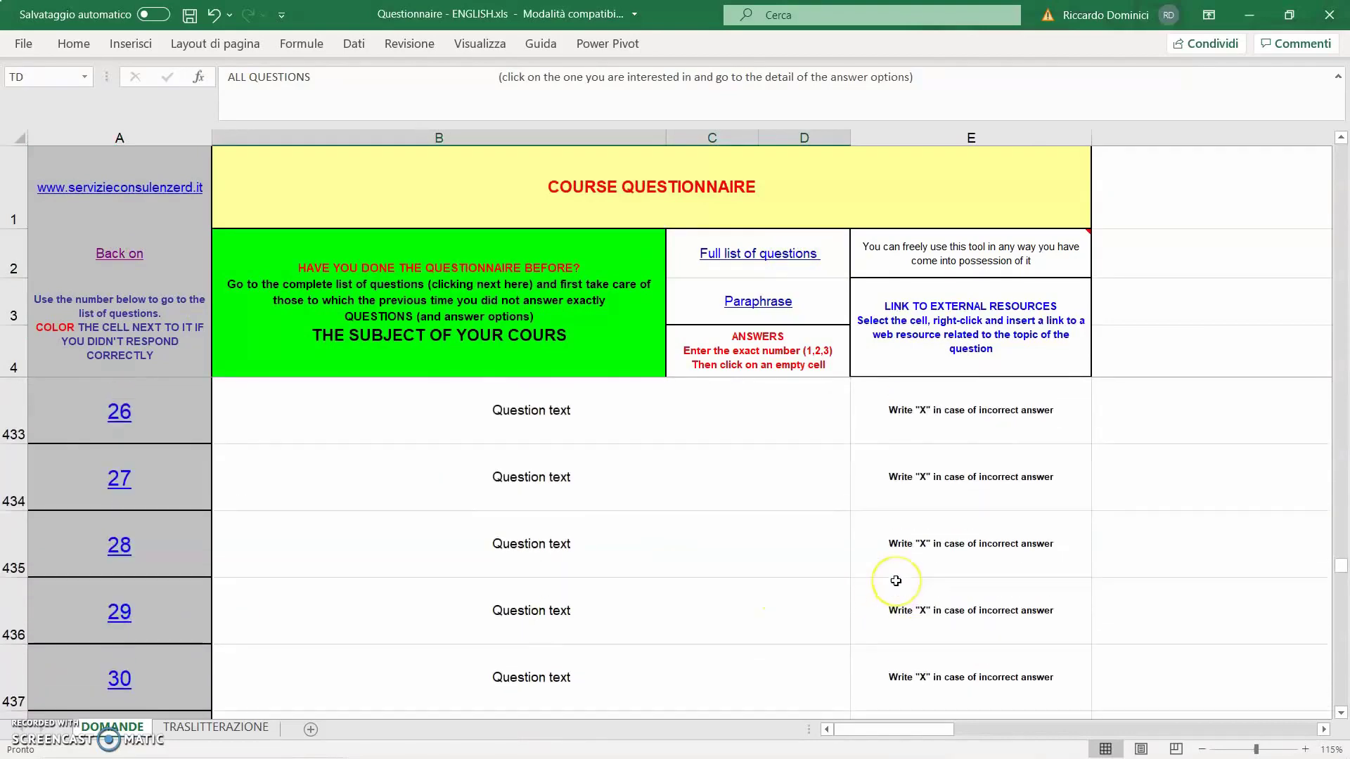
scroll(931, 585, up, 1)
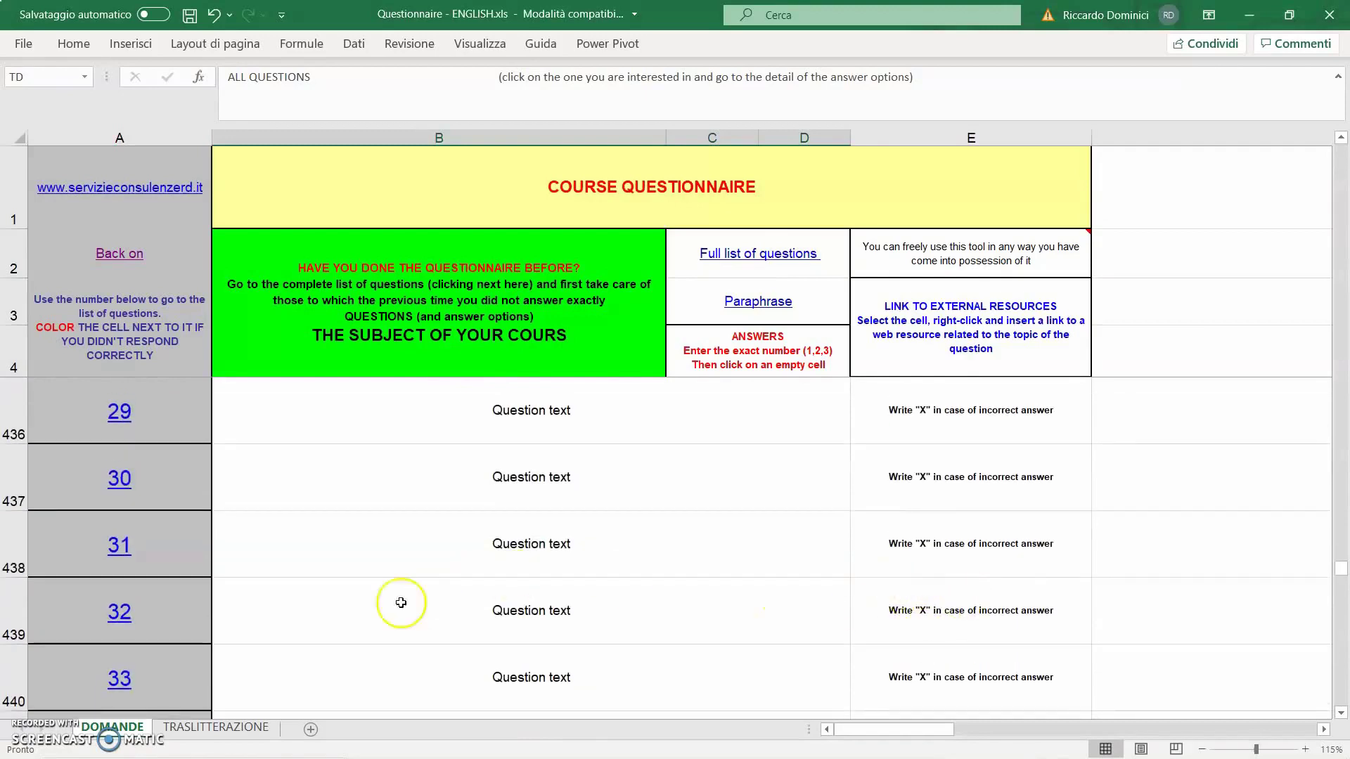
scroll(893, 609, down, 1)
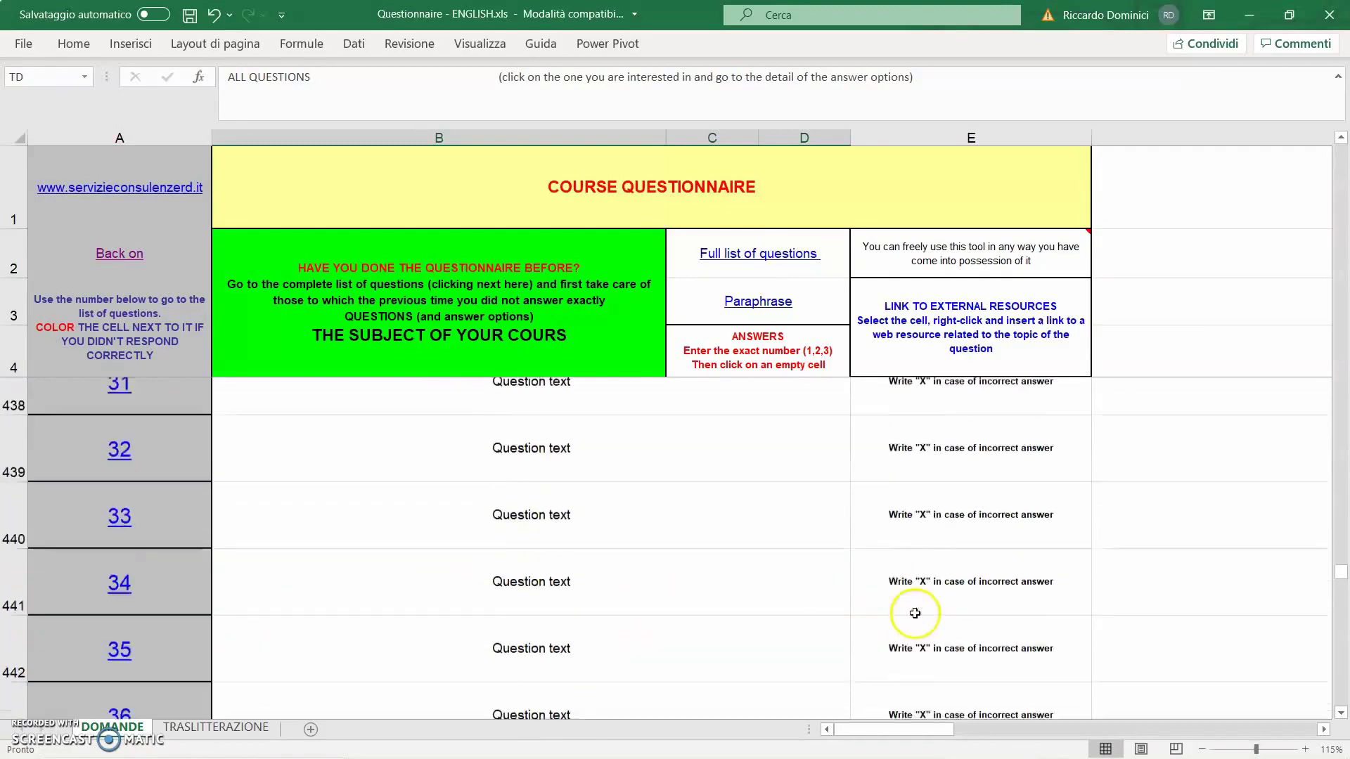
click(125, 415)
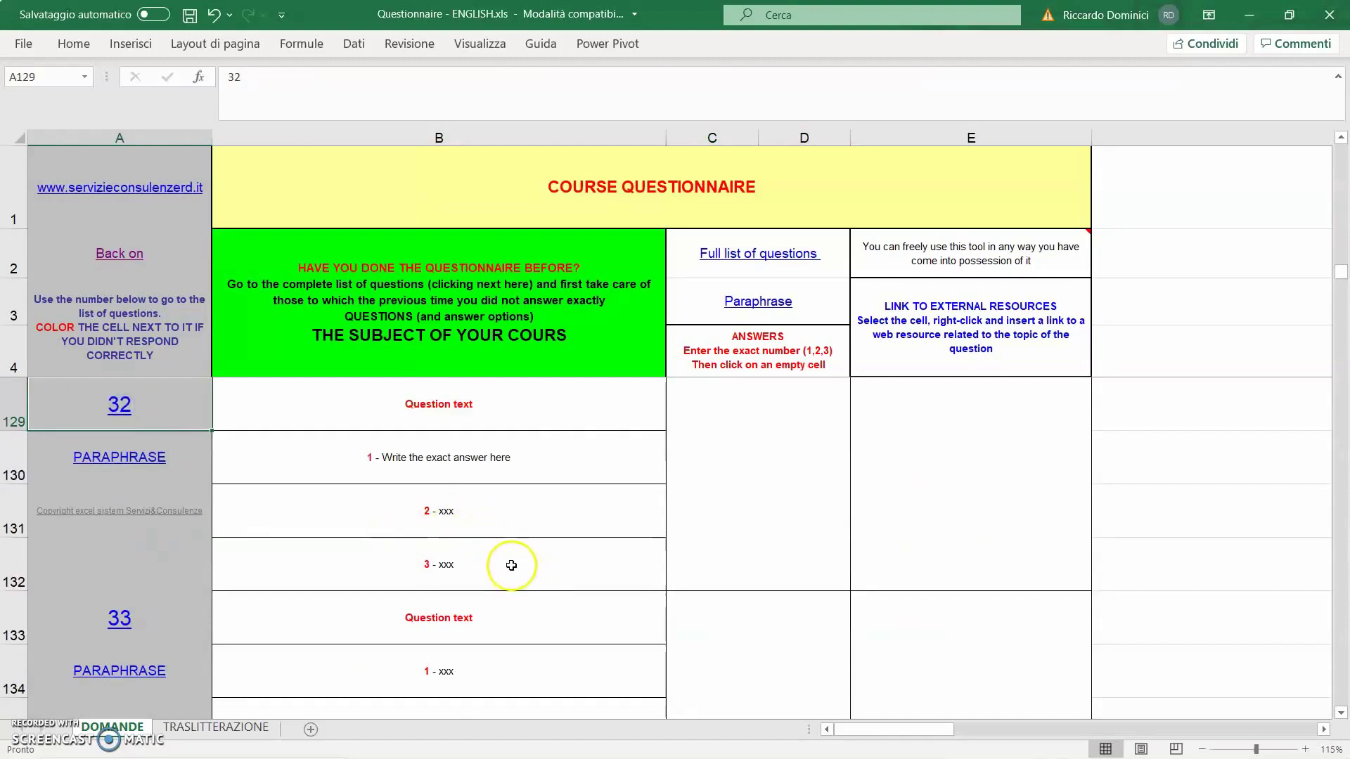
click(119, 253)
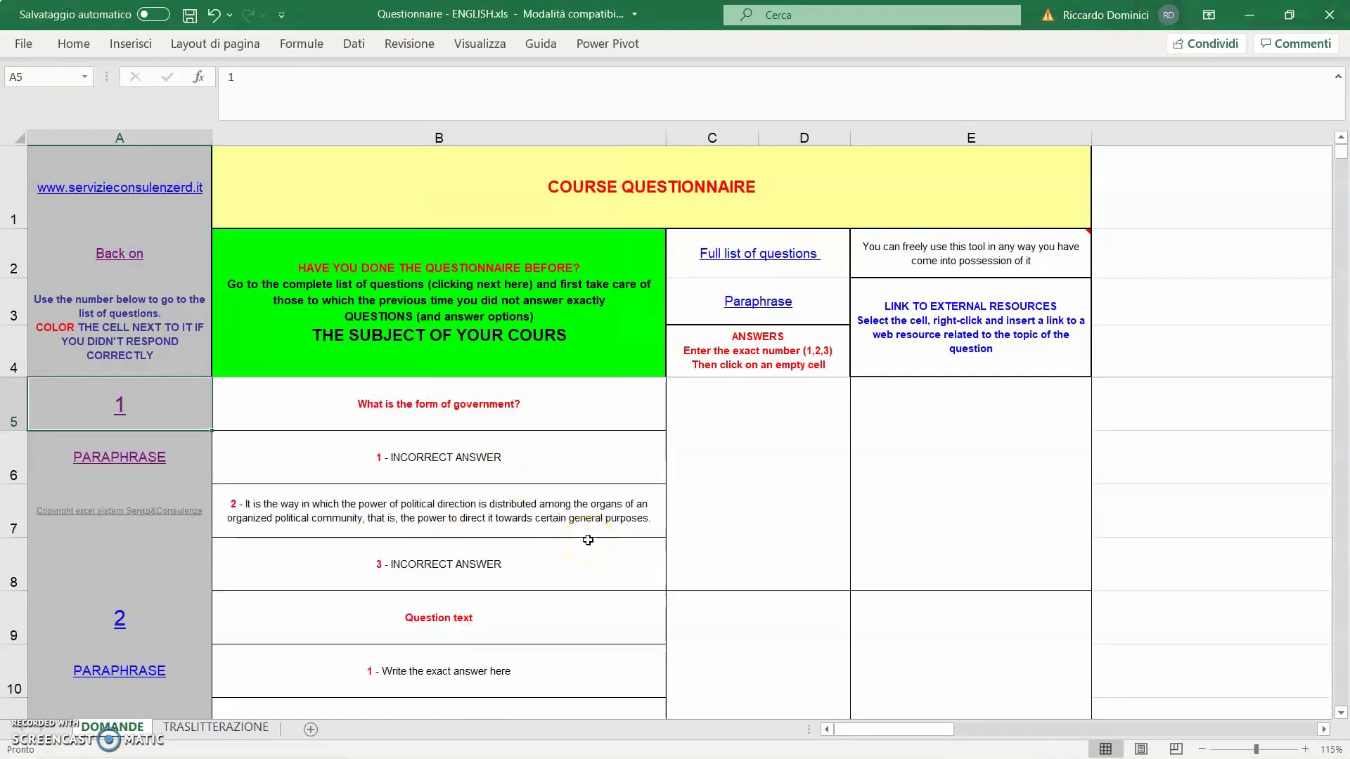
Open question 1's paraphrase entry and examine its question and exact answer cells
click(136, 459)
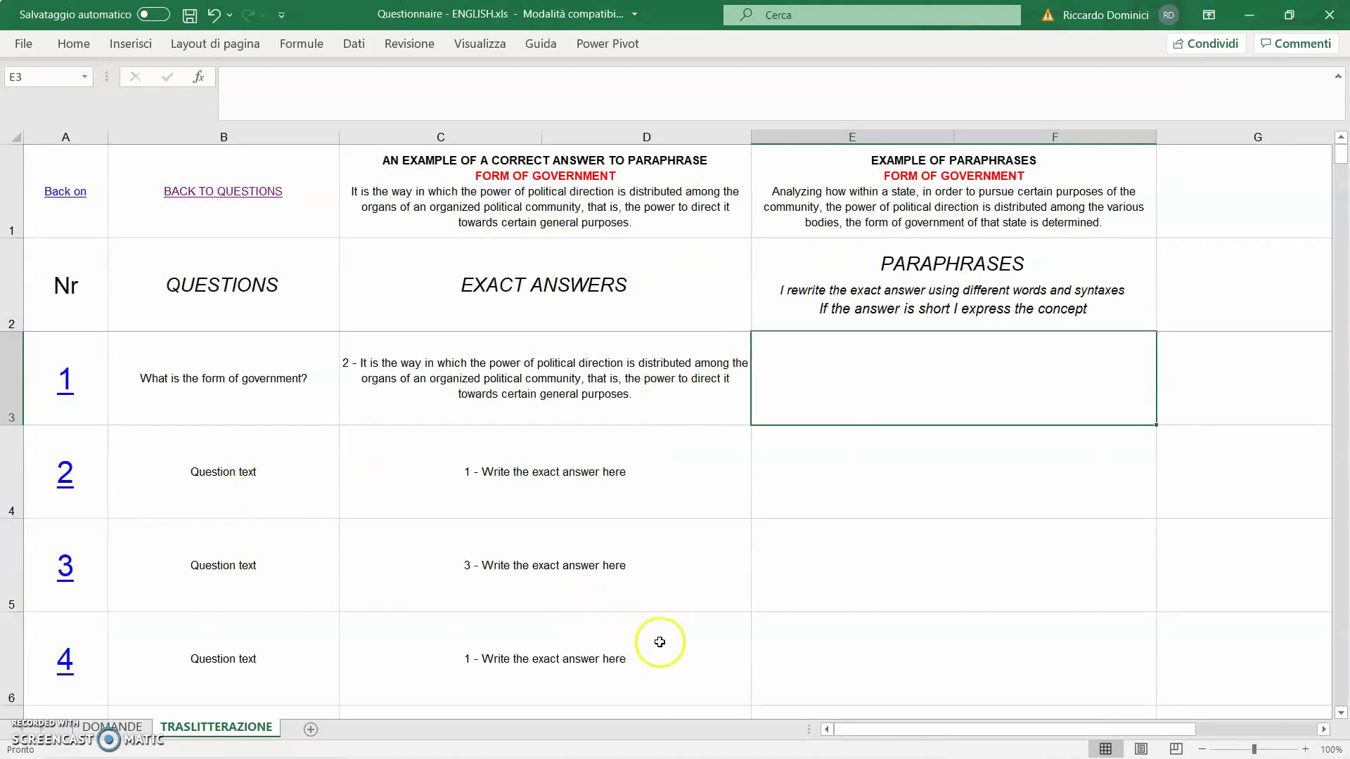
click(213, 381)
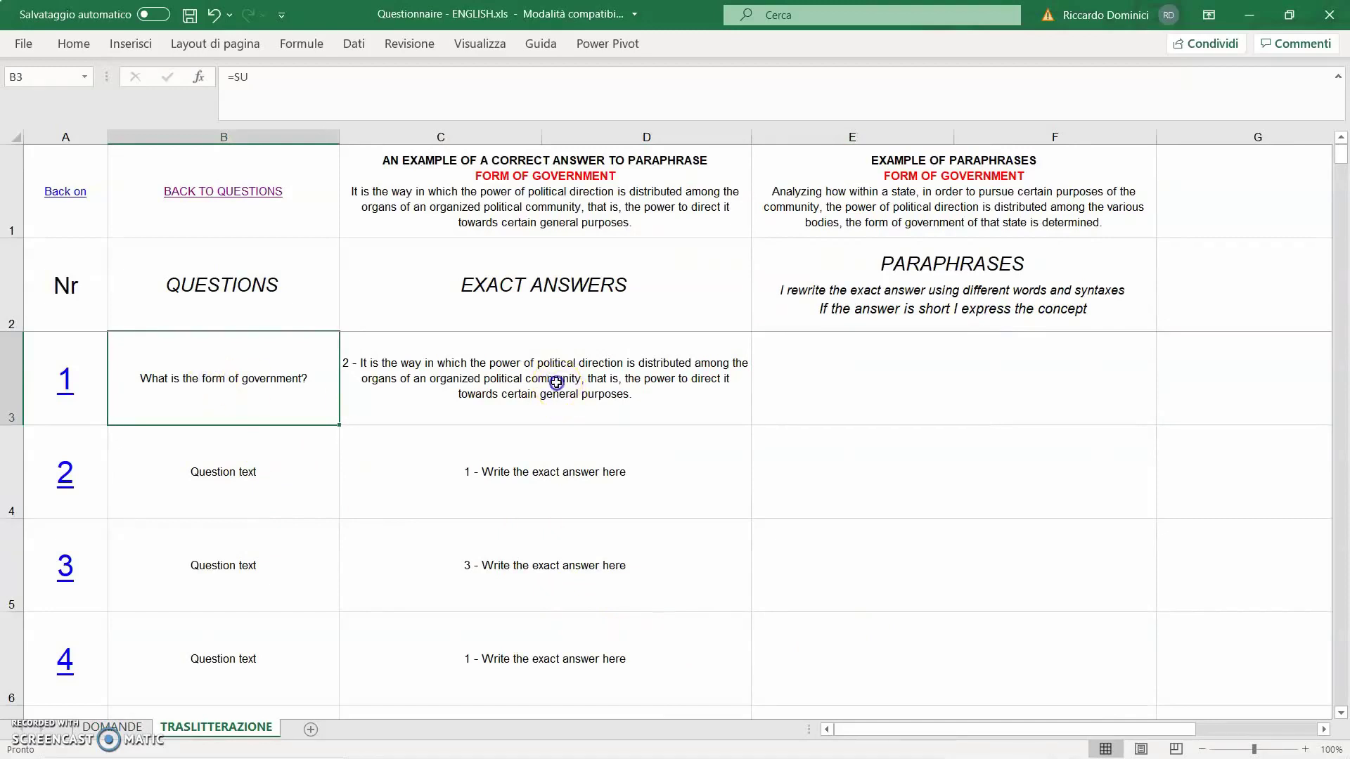
click(556, 384)
Try sample text "fff" in question 1's paraphrase cell E3, delete it and return to the questions sheet
click(944, 380)
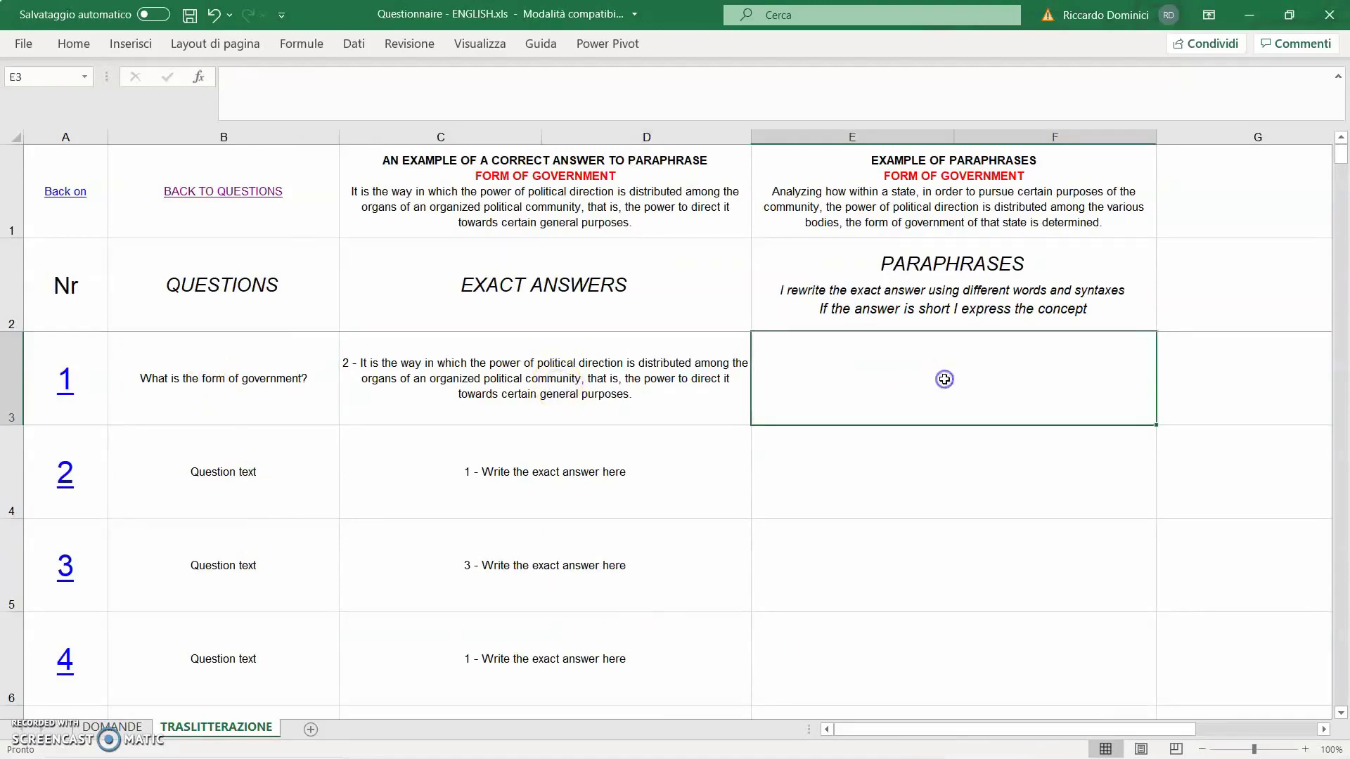
text(fff)
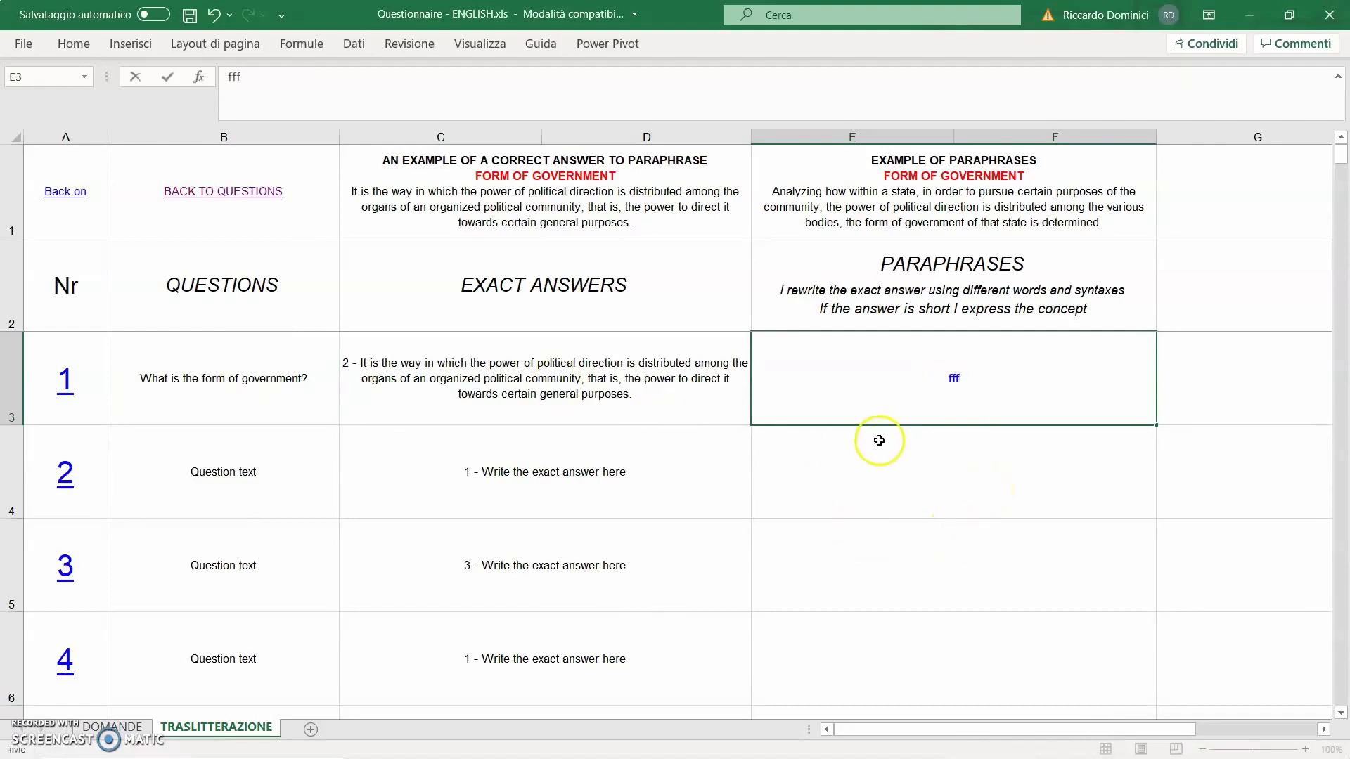
key(BackSpace)
key(BackSpace)
key(BackSpace)
click(879, 477)
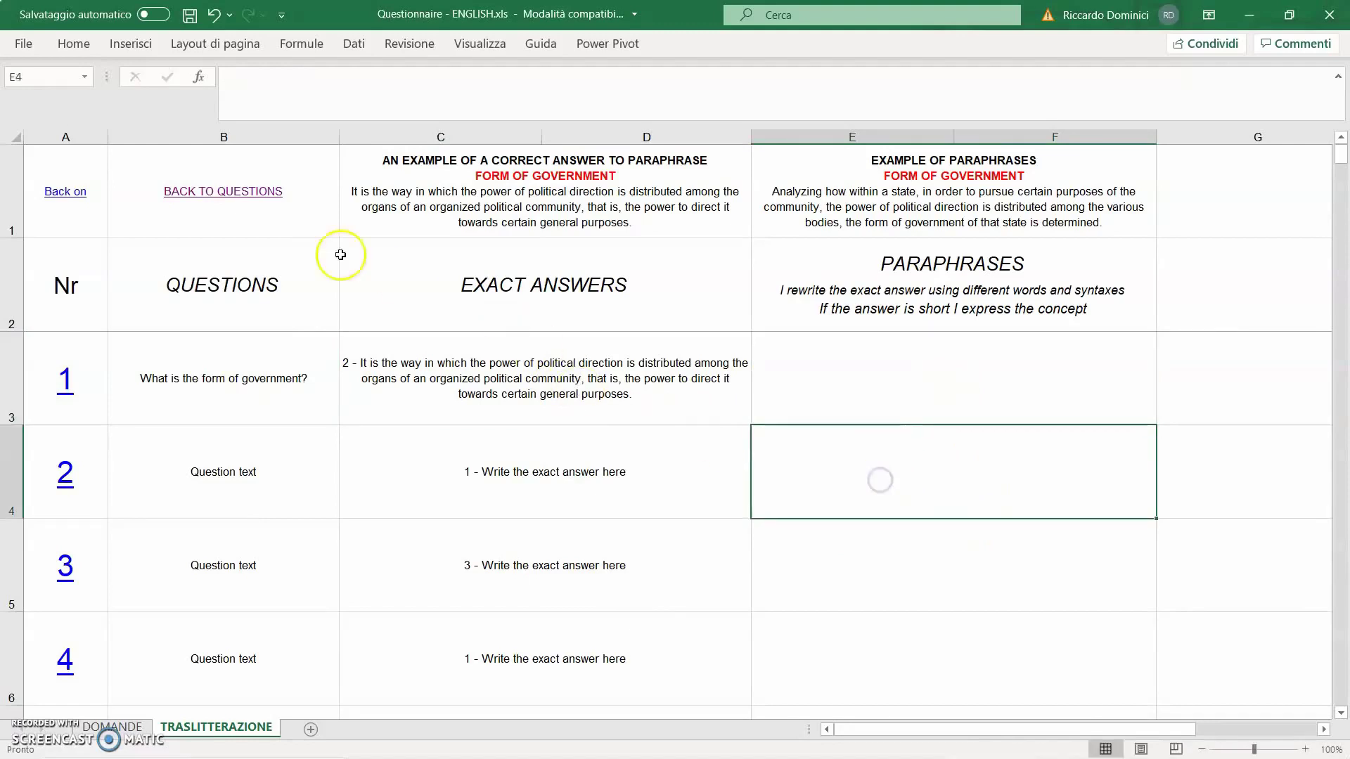
click(225, 191)
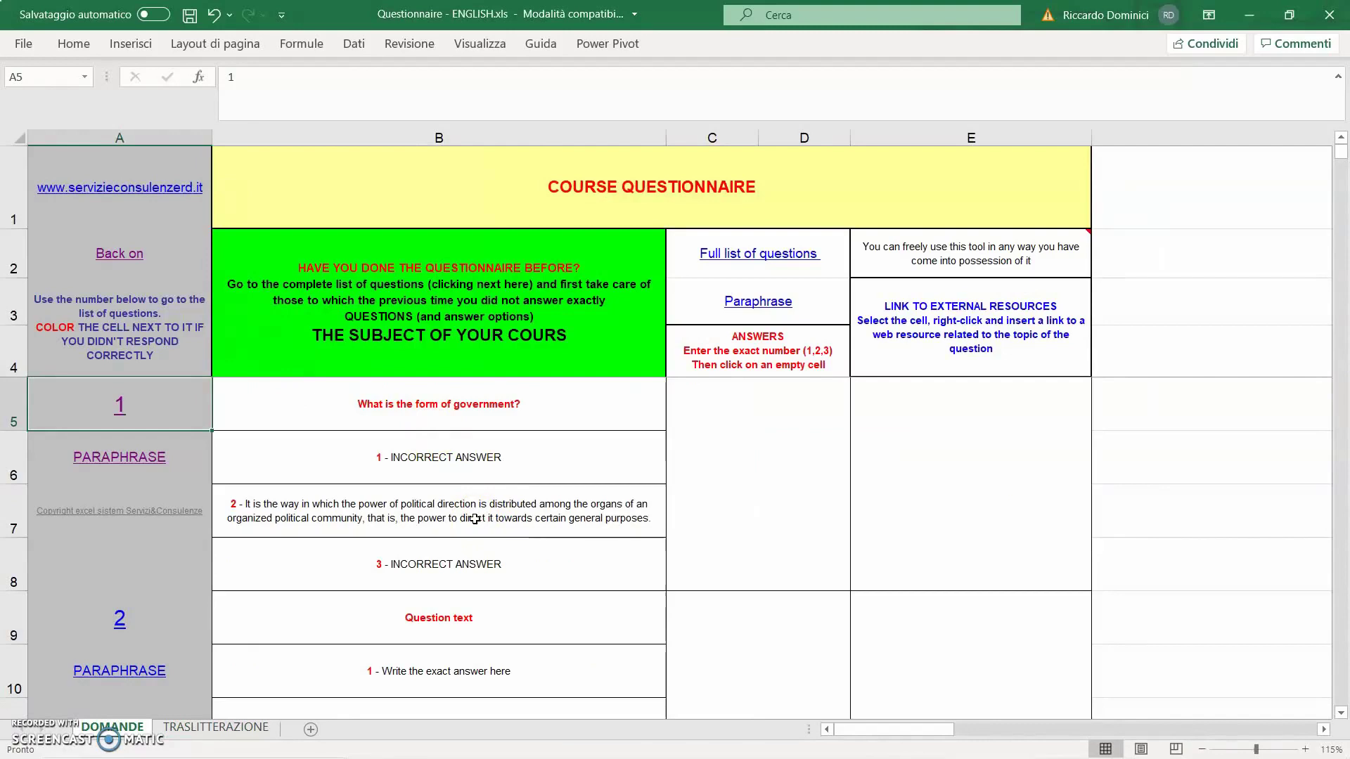
Translate question 1's text in cell B5 from English to French with the Translator
click(445, 452)
click(511, 404)
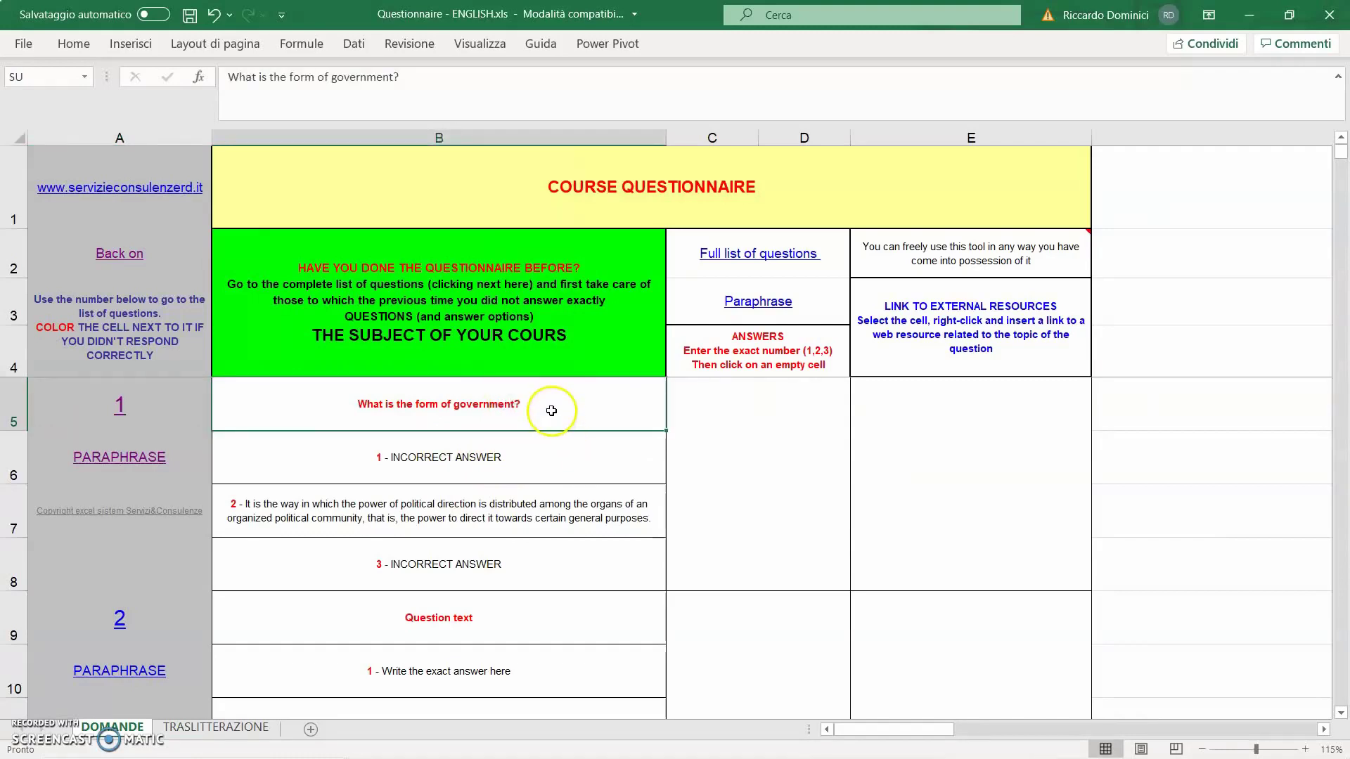
click(415, 44)
click(378, 121)
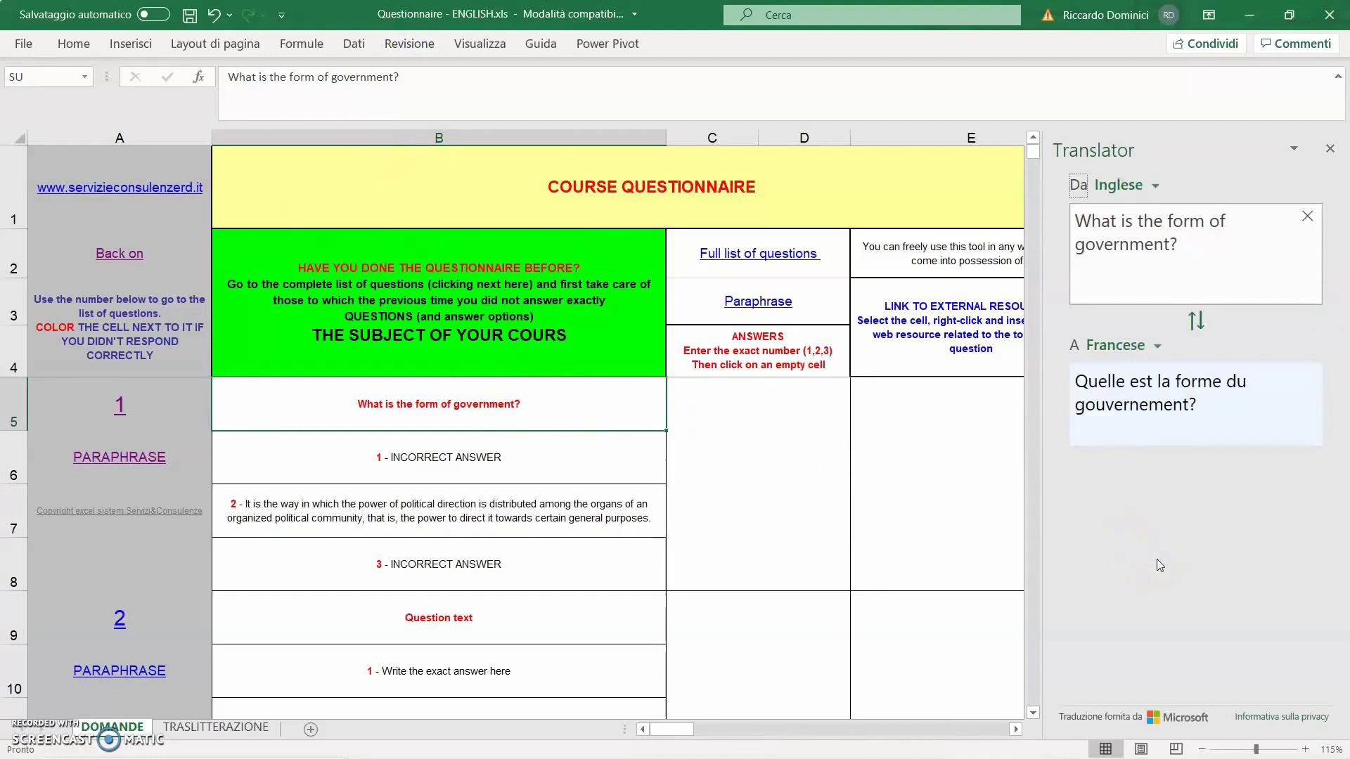
click(1184, 239)
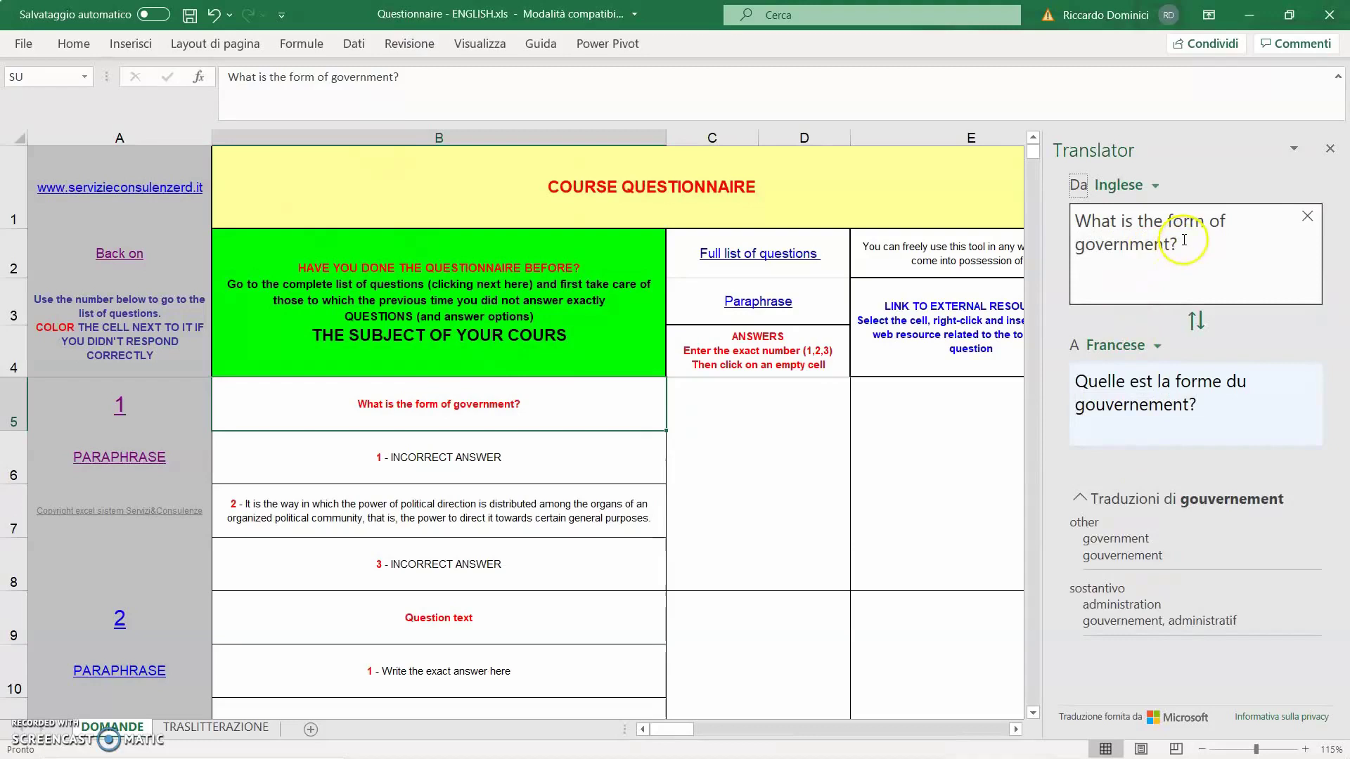
click(1158, 347)
click(1252, 344)
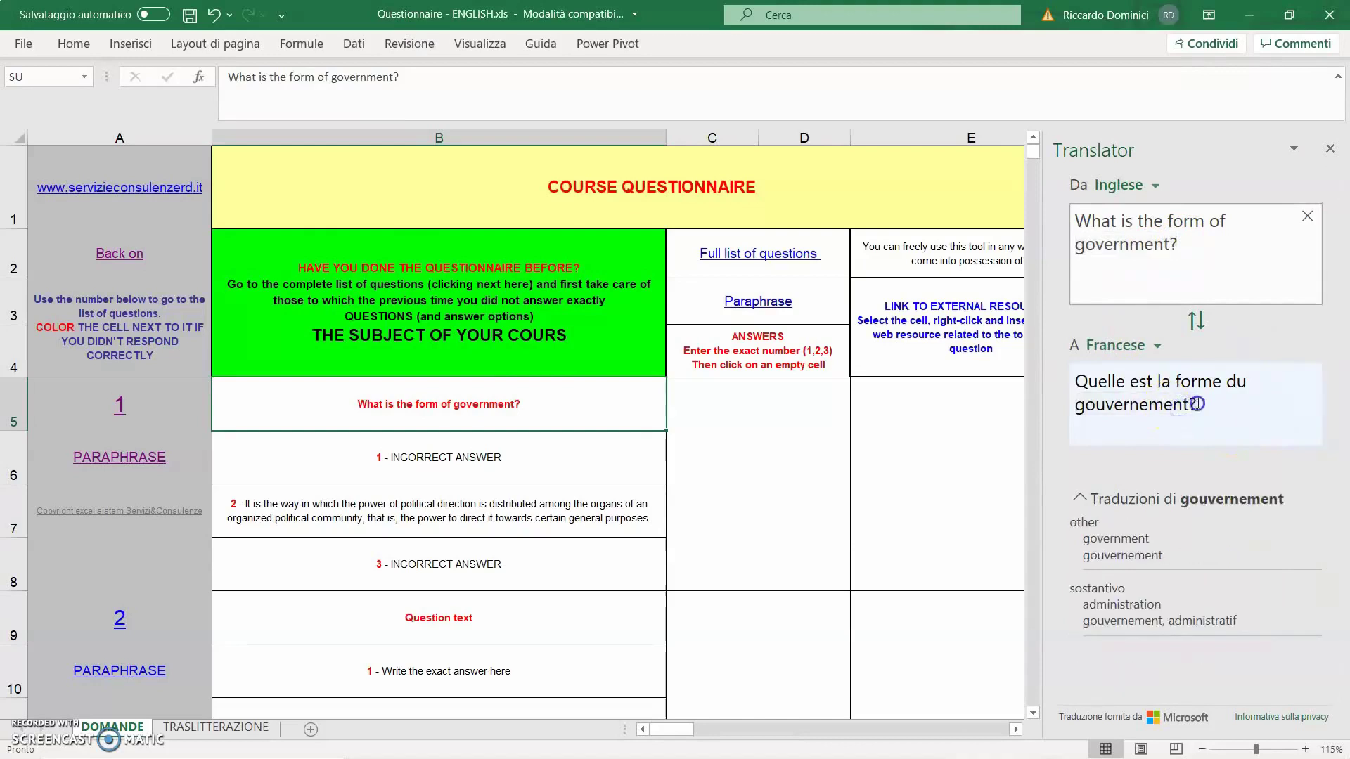
Replace question 1's text in cell B5 with the copied French translation "Quelle est la forme du gouvernement?" and close the Translator
drag(1198, 406, 1109, 390)
key(ctrl+c)
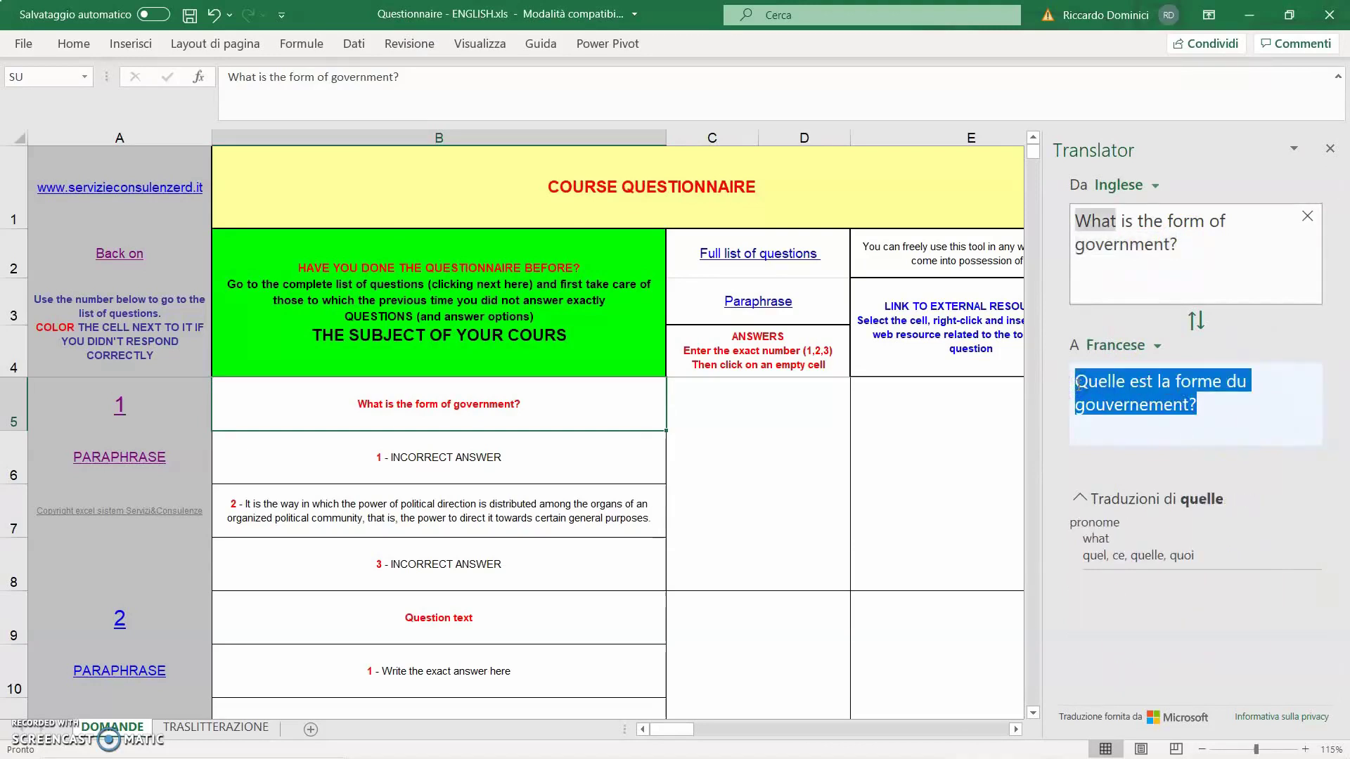
click(1330, 148)
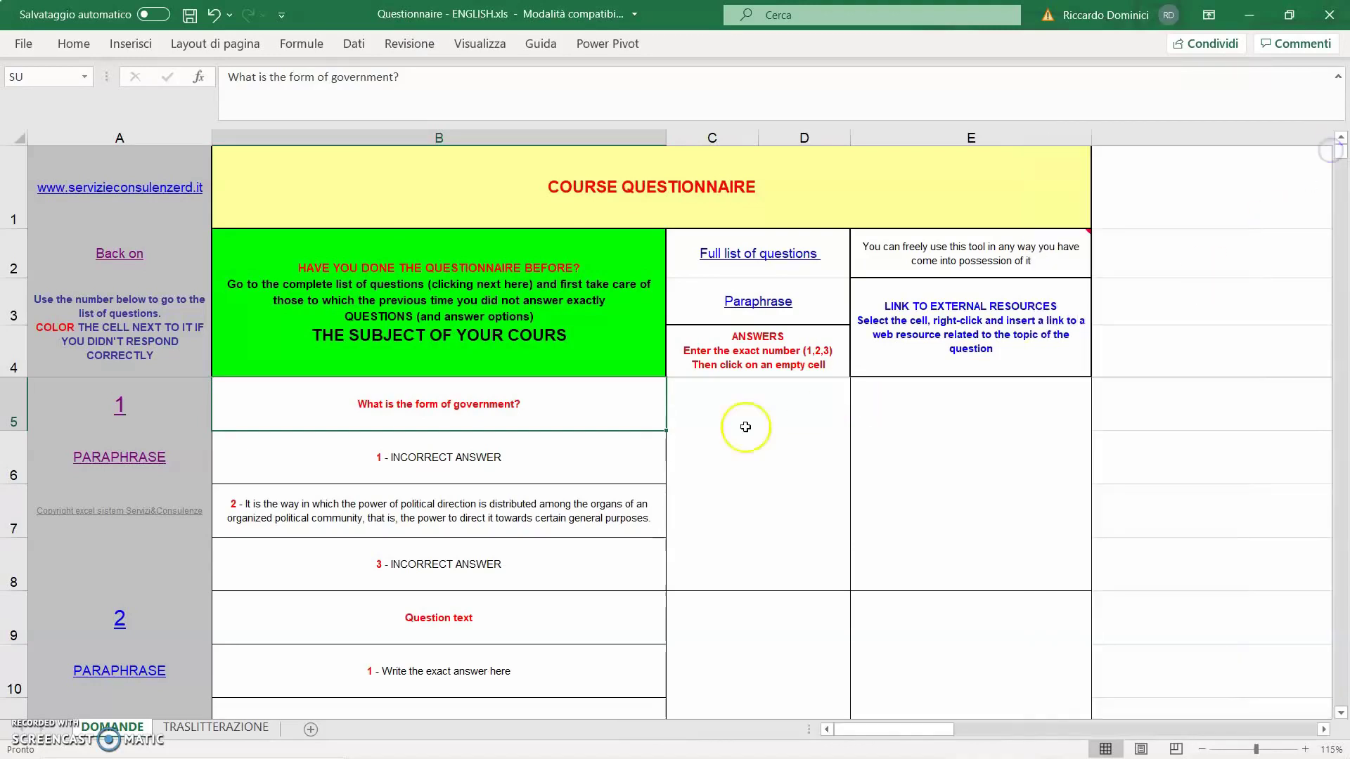
double_click(542, 402)
drag(541, 402, 307, 407)
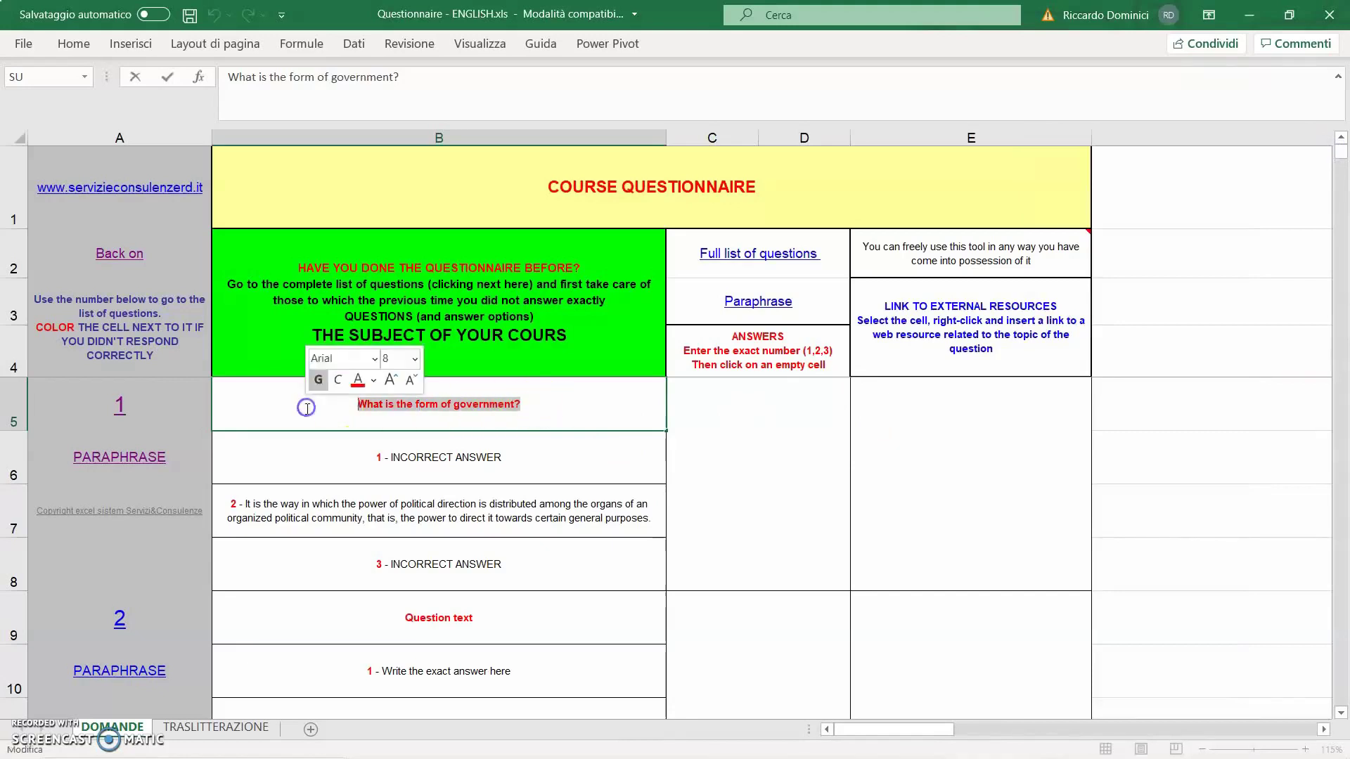
key(ctrl+v)
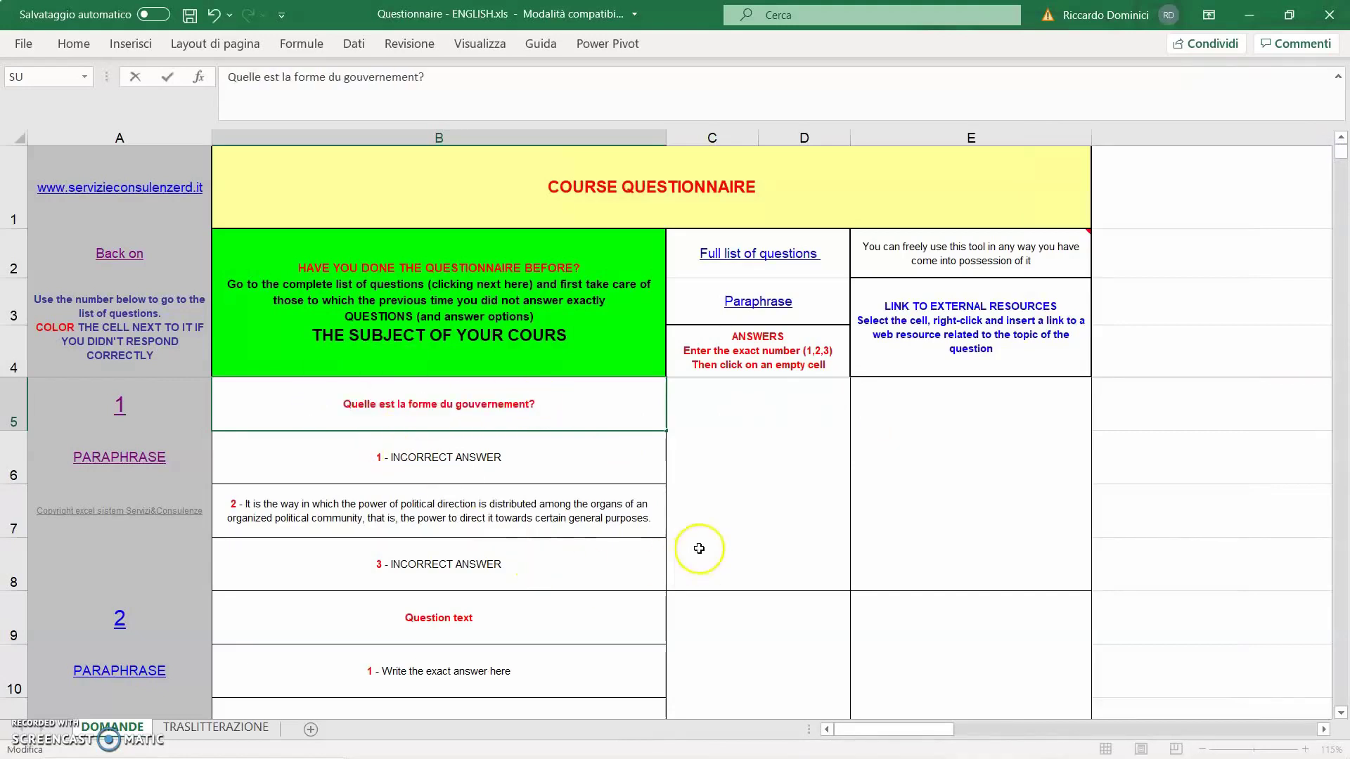
click(326, 457)
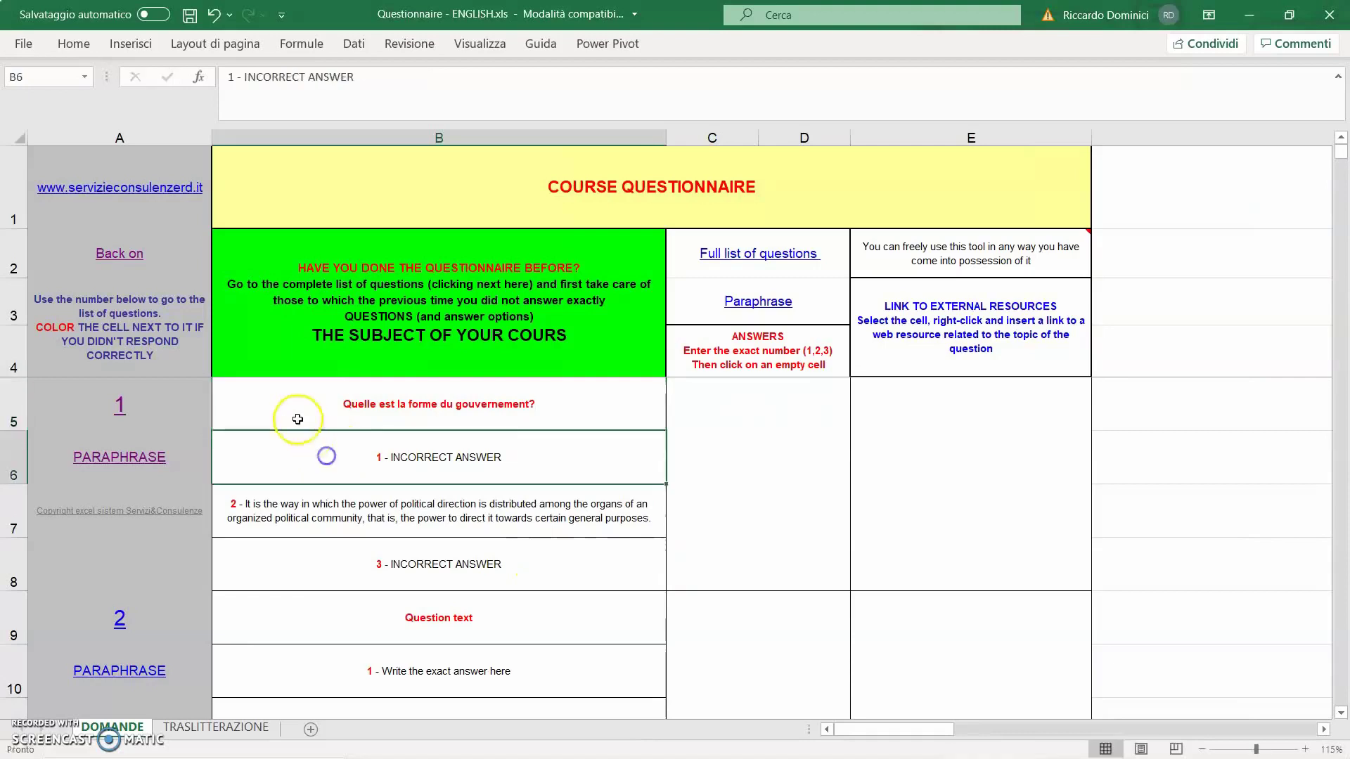
click(285, 406)
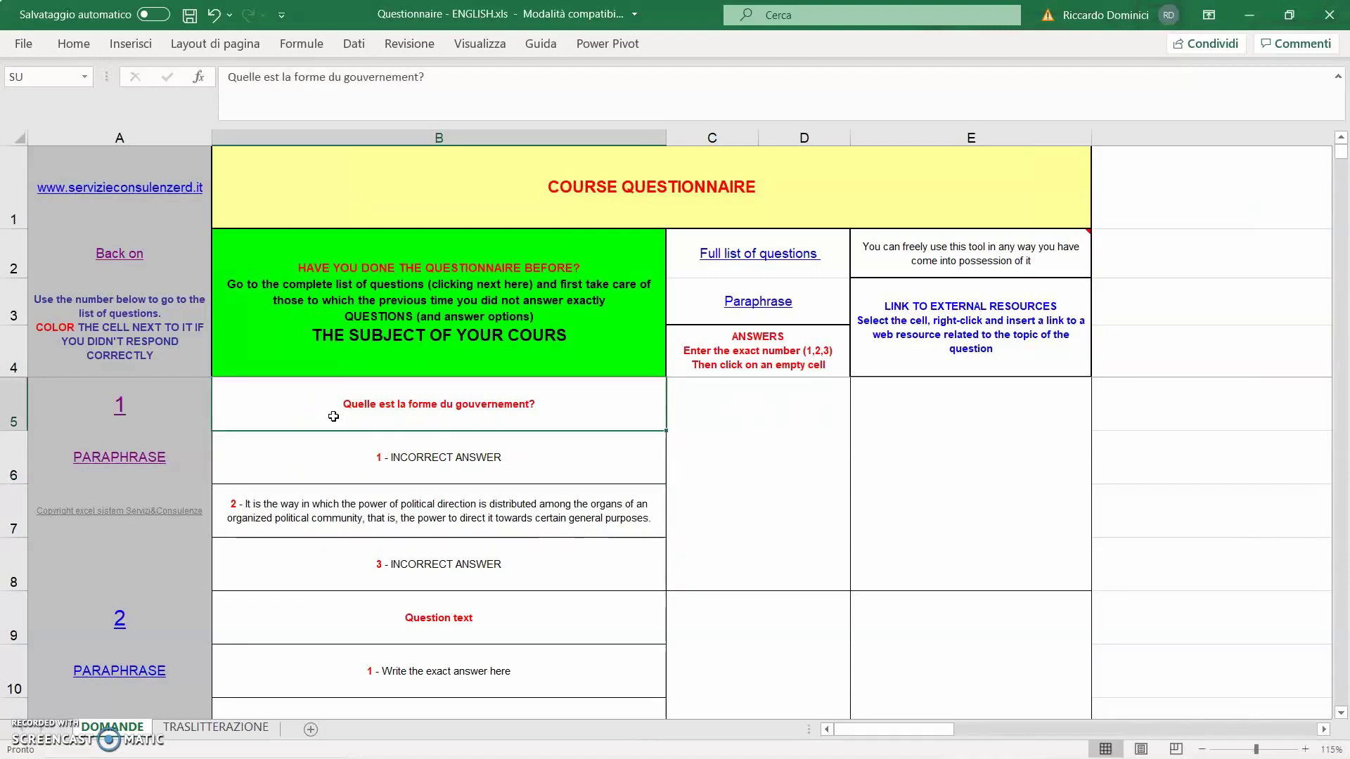
click(441, 464)
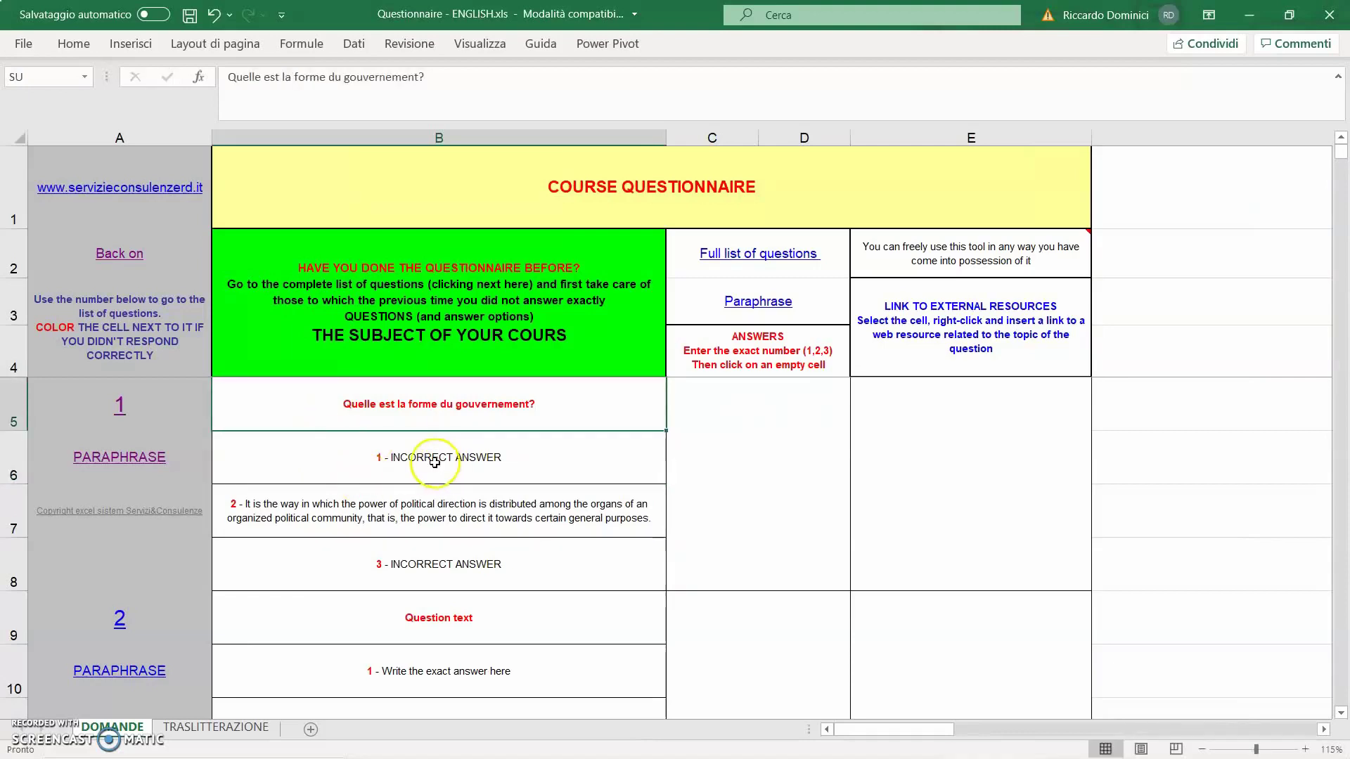